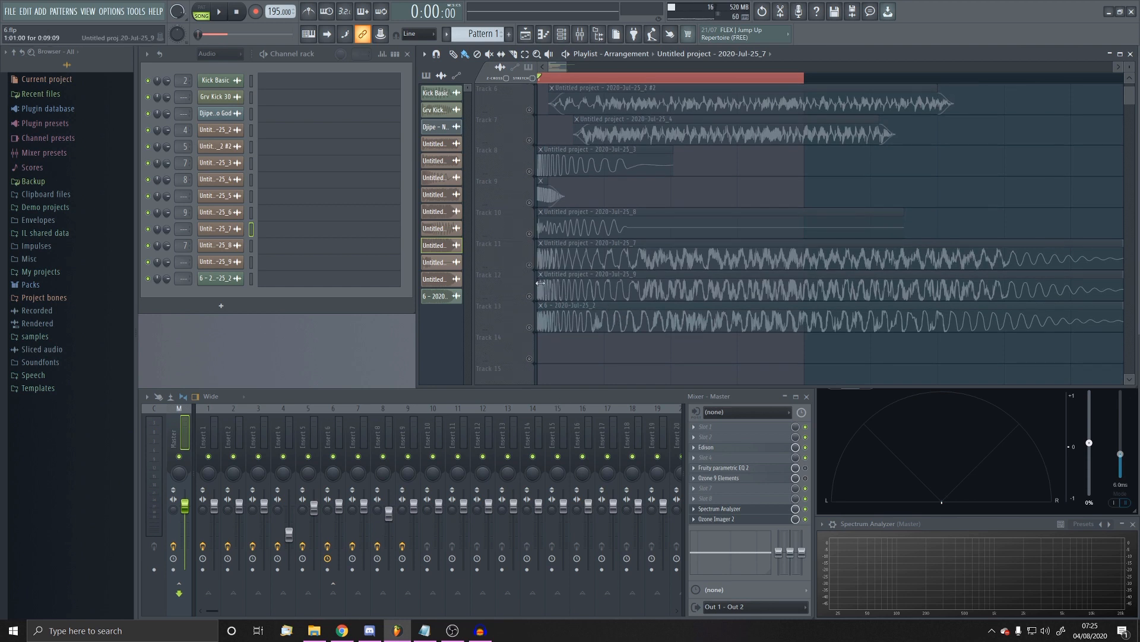
Solo playlist tracks 11, 12 and 13 in turn, finishing with Track 11 soloed
{"action": "right_click", "coordinate": [530, 265]}
{"action": "right_click", "coordinate": [529, 296]}
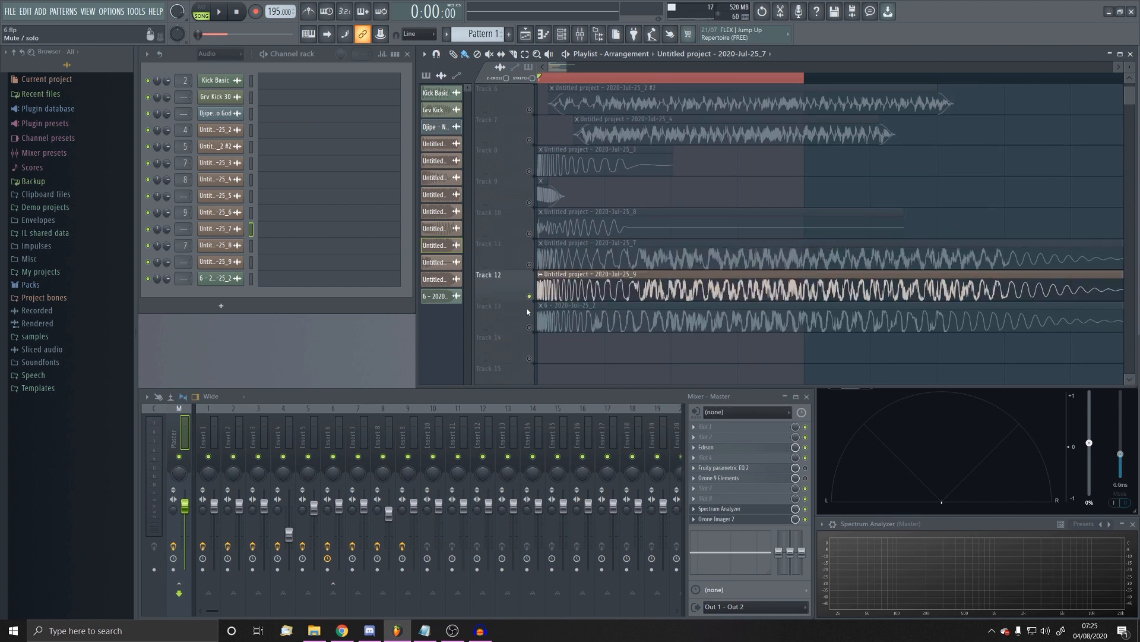
{"action": "right_click", "coordinate": [529, 326]}
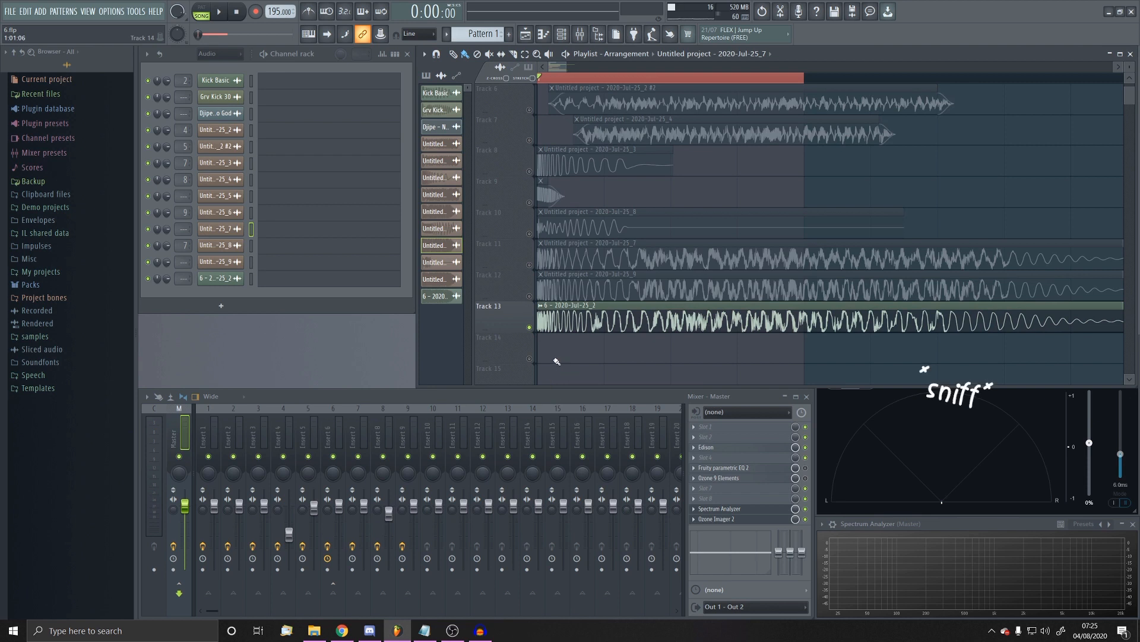
{"action": "right_click", "coordinate": [529, 265]}
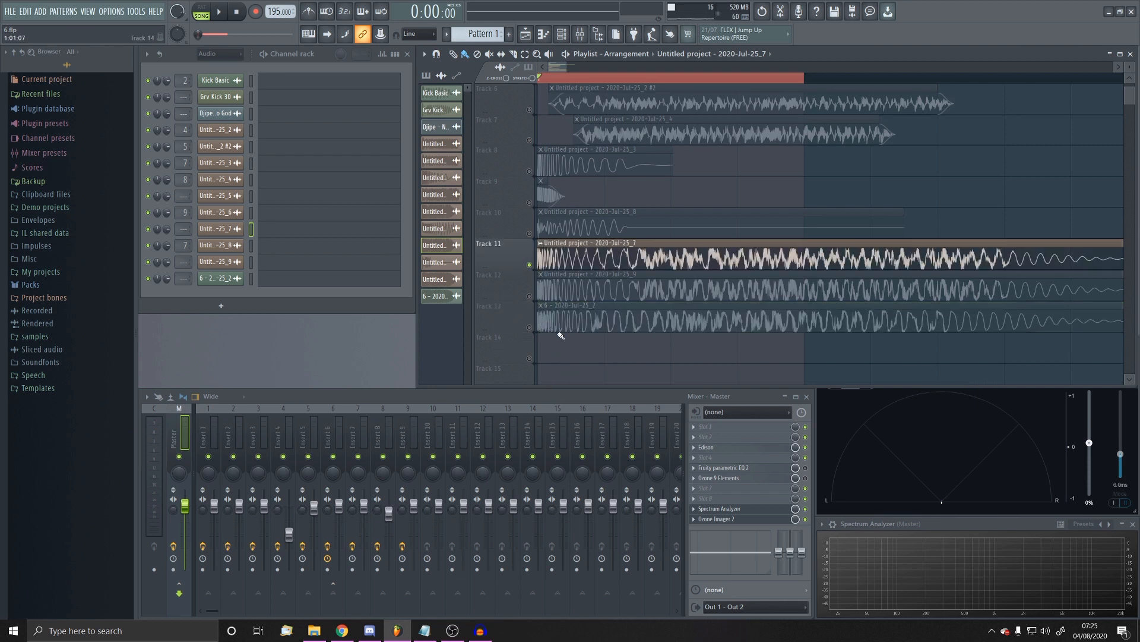
Expand the current project's contents in the browser to show its edit history
{"action": "scroll", "coordinate": [555, 327], "scroll_direction": "up", "scroll_amount": 1}
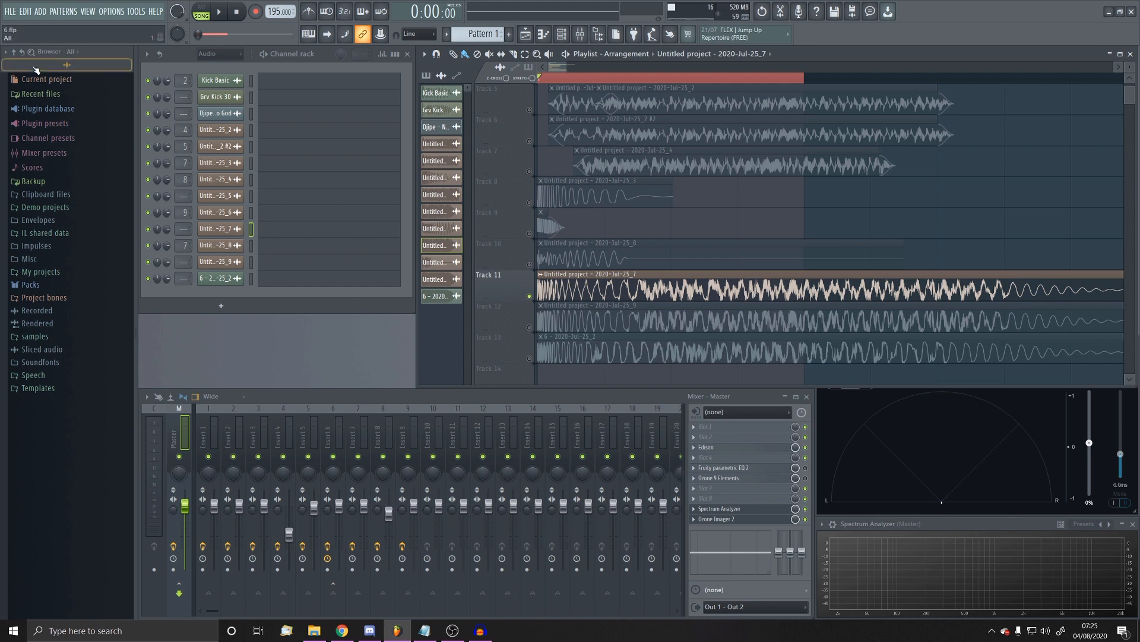
{"action": "left_click", "coordinate": [47, 79]}
{"action": "left_click", "coordinate": [41, 93]}
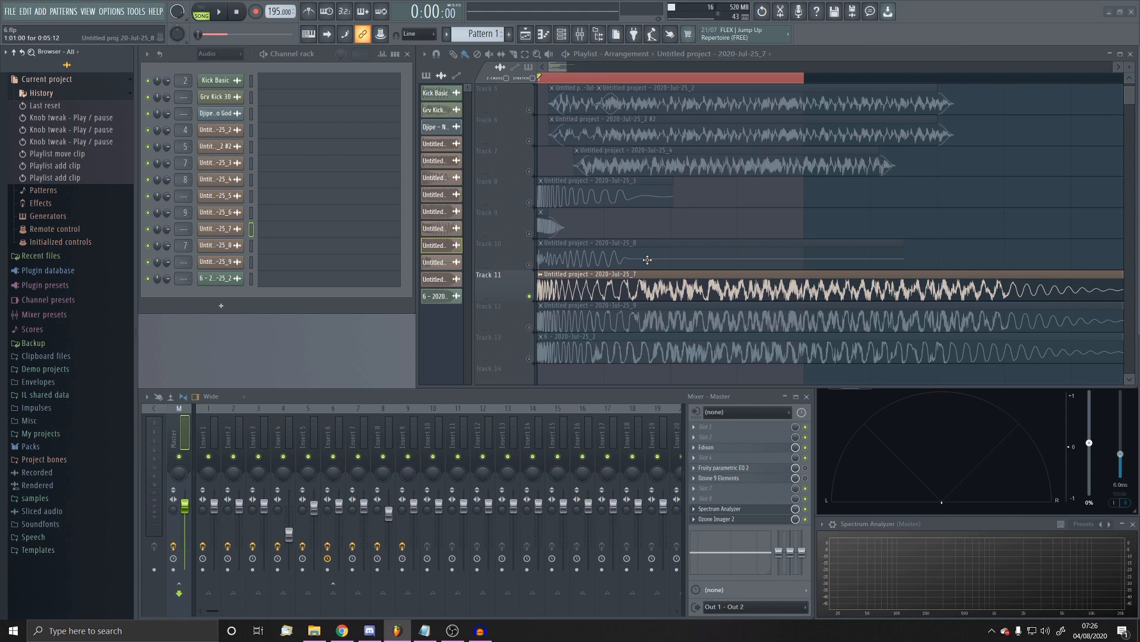
Inspect the master track's Edison waveform and the Track 11 clip's sample settings, closing each window after viewing
{"action": "left_click", "coordinate": [707, 447]}
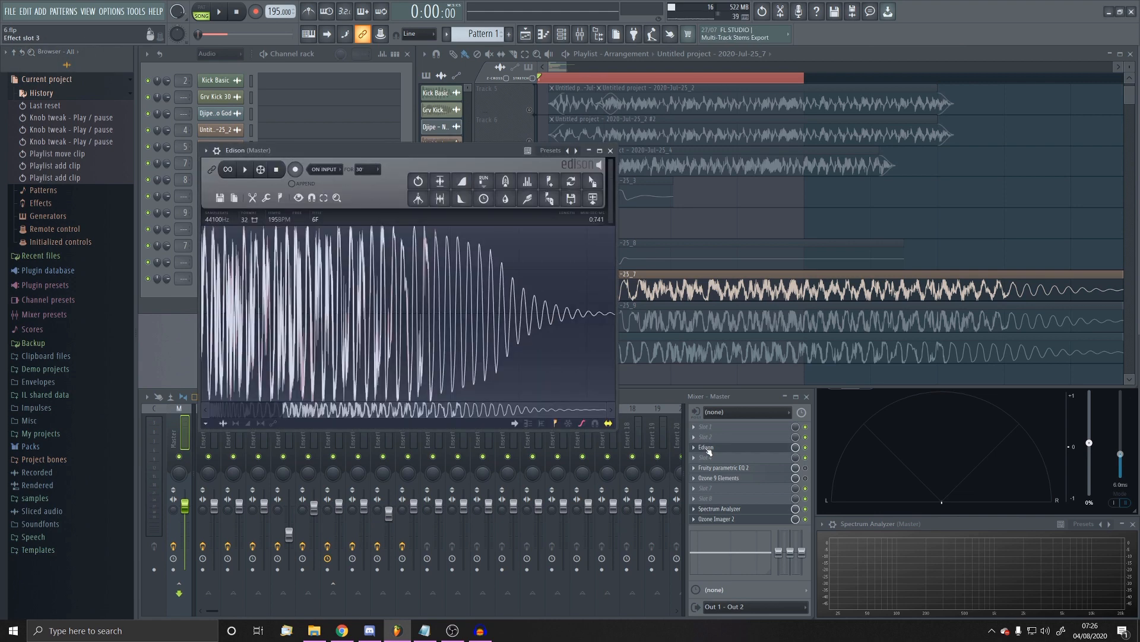
{"action": "left_click", "coordinate": [708, 450]}
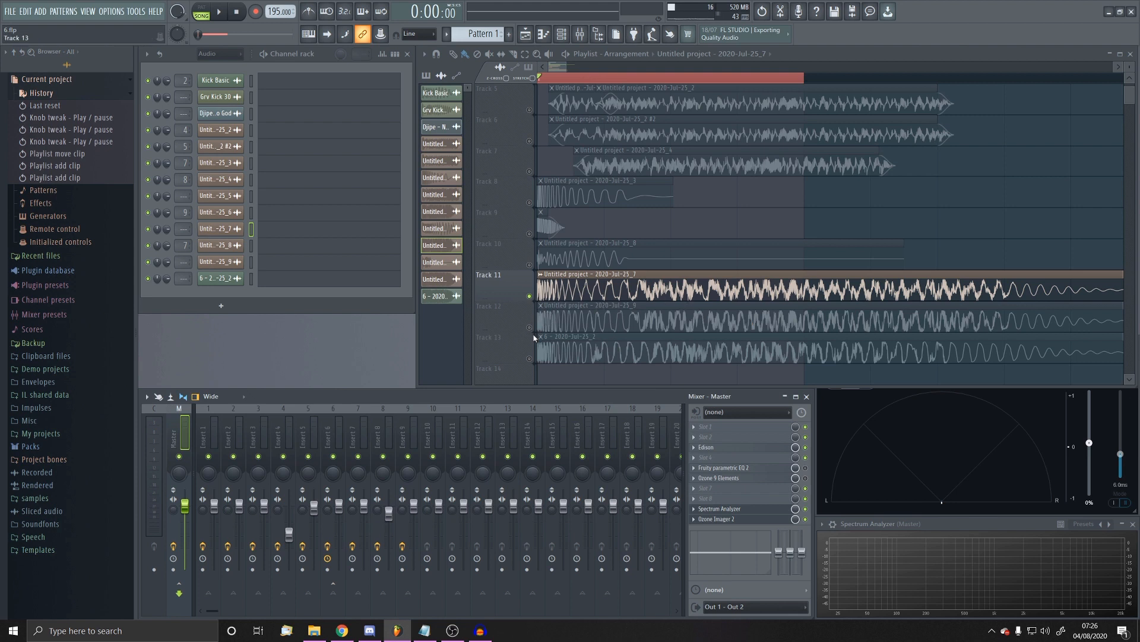
{"action": "double_click", "coordinate": [545, 302]}
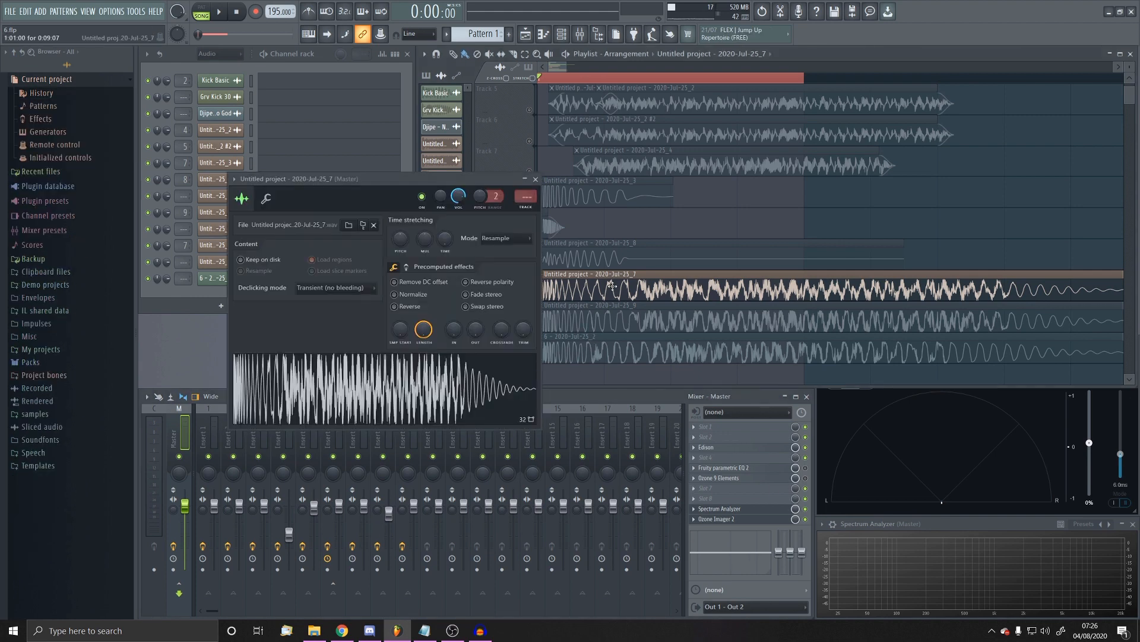
{"action": "left_click", "coordinate": [535, 178]}
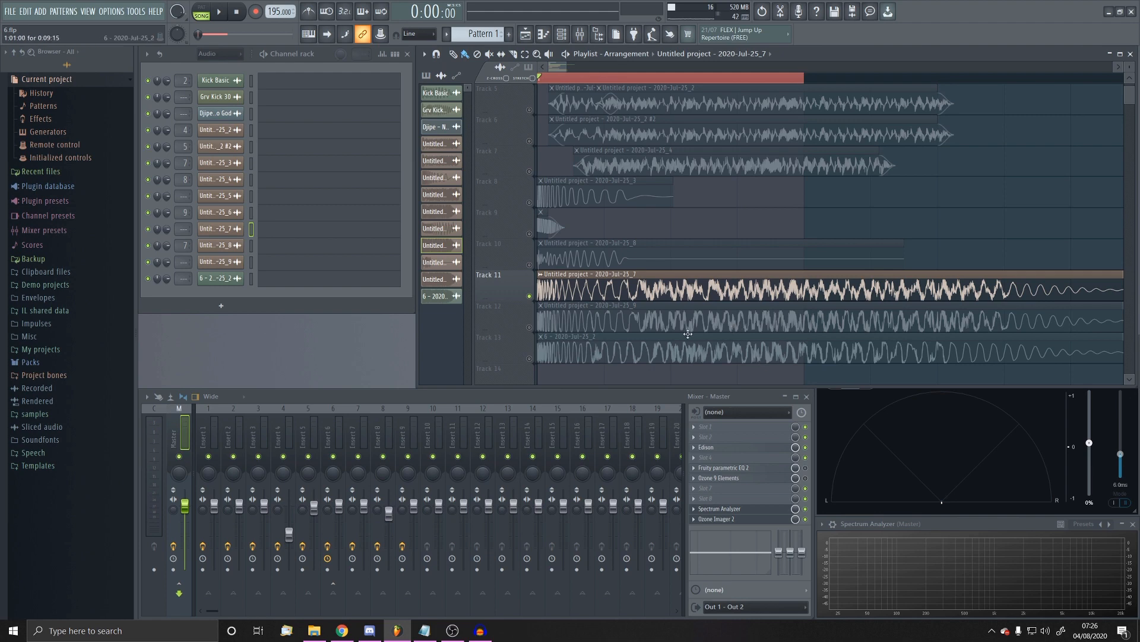
Compare playlist tracks 11, 12 and 13 by soloing each one during playback, ending with Track 13 soloed and playback stopped
{"action": "right_click", "coordinate": [530, 328]}
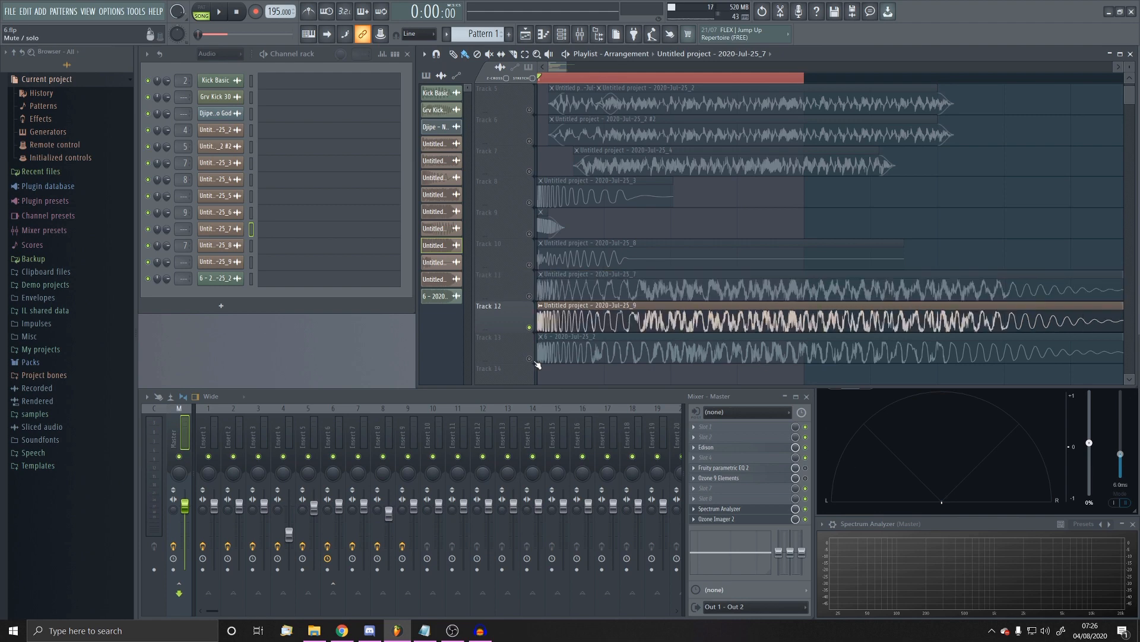
{"action": "right_click", "coordinate": [529, 358]}
{"action": "right_click", "coordinate": [530, 297]}
{"action": "right_click", "coordinate": [537, 330]}
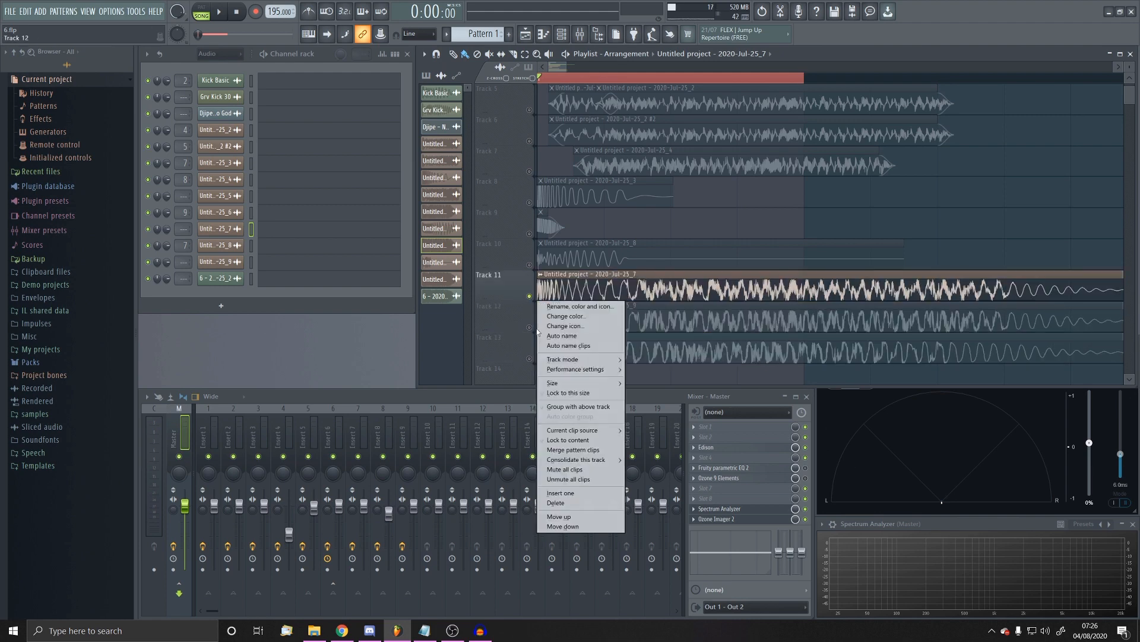
{"action": "left_click", "coordinate": [217, 10]}
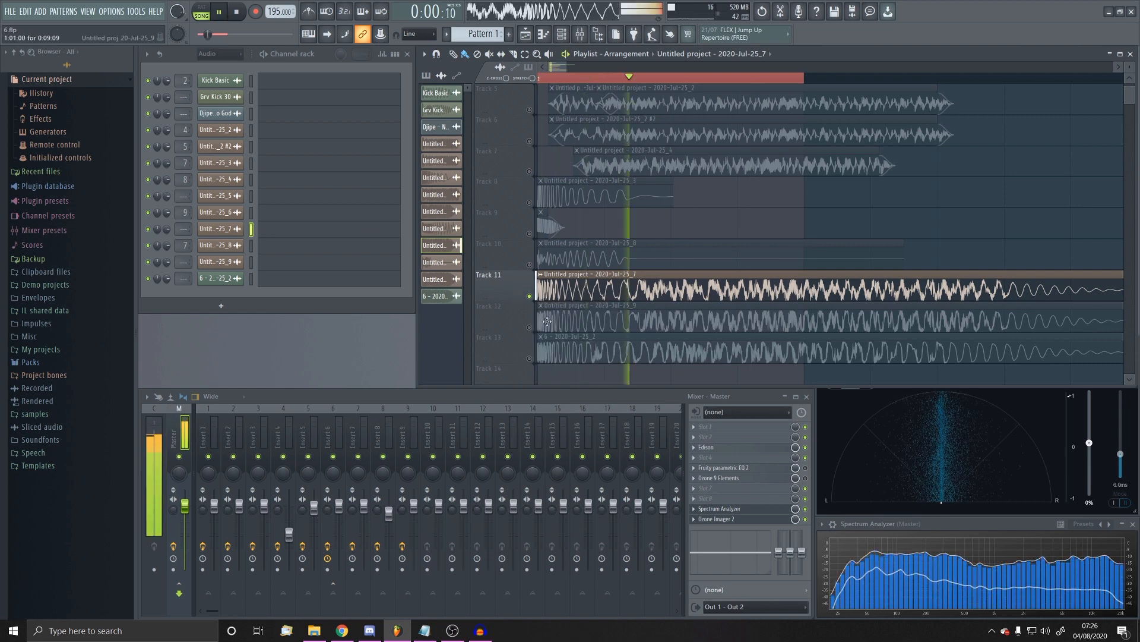
{"action": "right_click", "coordinate": [530, 327]}
{"action": "right_click", "coordinate": [530, 359]}
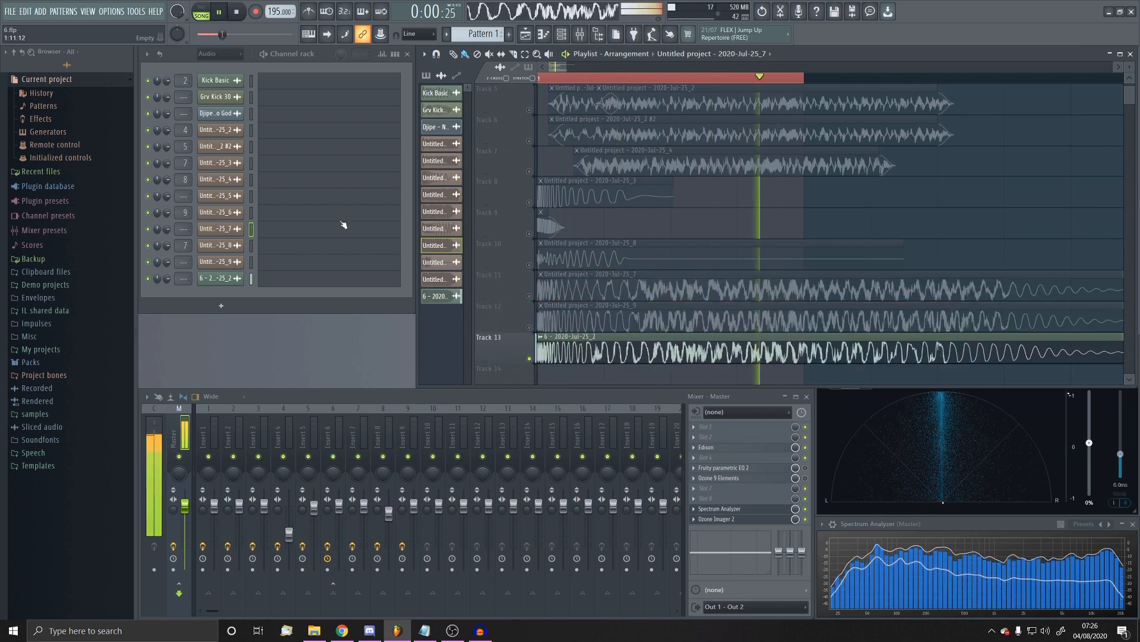
{"action": "left_click", "coordinate": [244, 17]}
Show the effects chain of mixer Insert 6 and look over the audio layers in the playlist
{"action": "scroll", "coordinate": [611, 311], "scroll_direction": "up", "scroll_amount": 2}
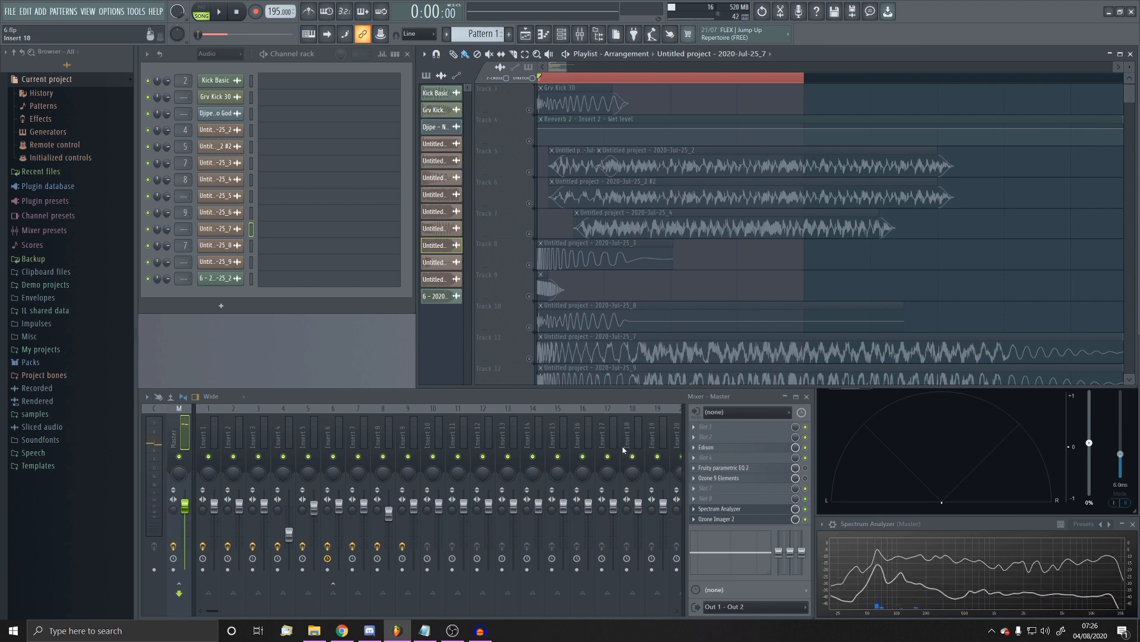
{"action": "left_click", "coordinate": [336, 437]}
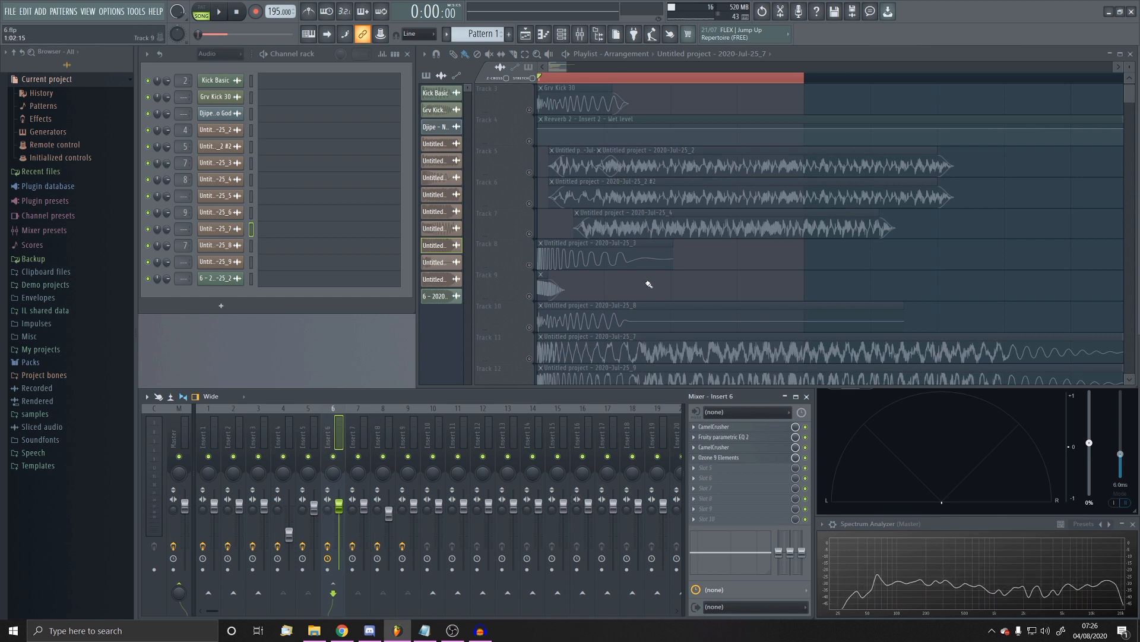
{"action": "scroll", "coordinate": [623, 285], "scroll_direction": "down", "scroll_amount": 4}
{"action": "scroll", "coordinate": [591, 285], "scroll_direction": "up", "scroll_amount": 2}
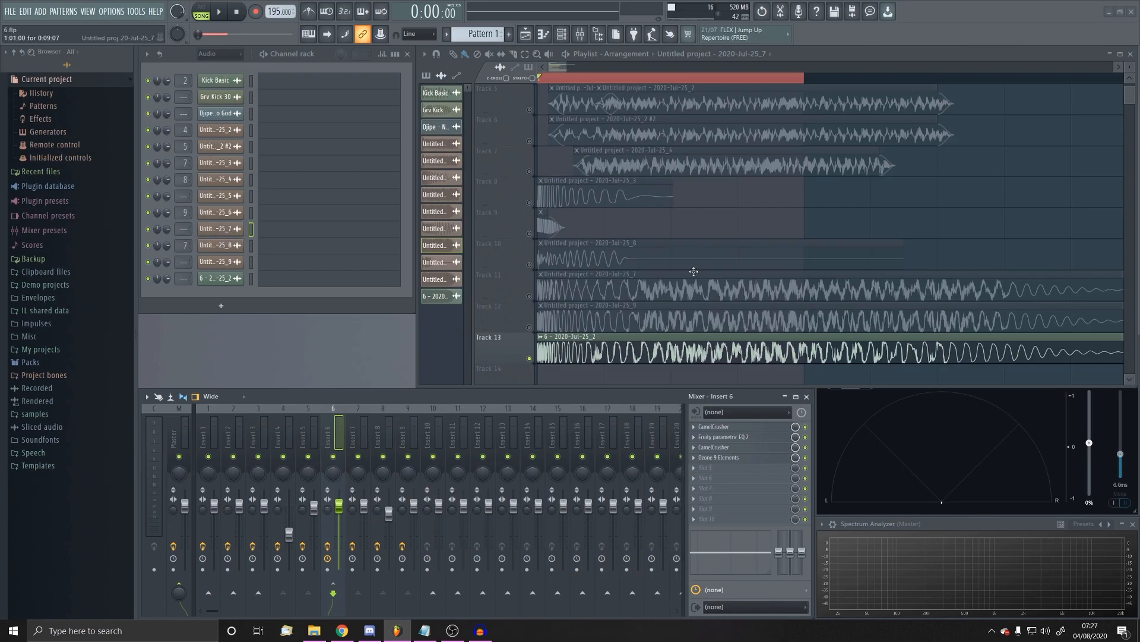
{"action": "scroll", "coordinate": [694, 267], "scroll_direction": "down", "scroll_amount": 3, "text": "ctrl"}
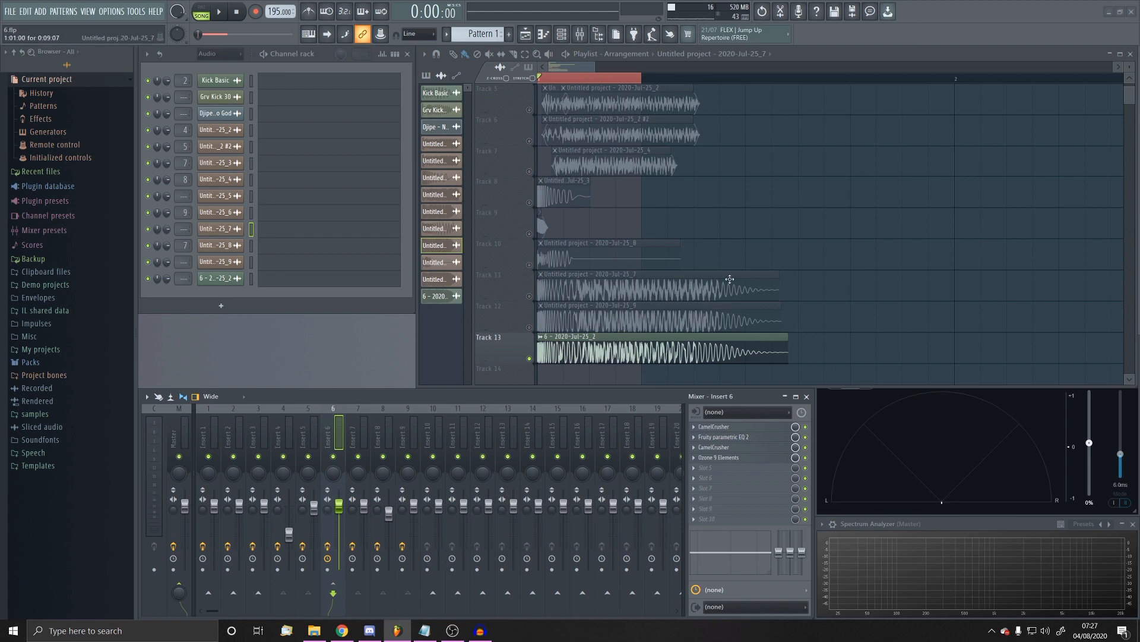
{"action": "scroll", "coordinate": [489, 216], "scroll_direction": "down", "scroll_amount": 4}
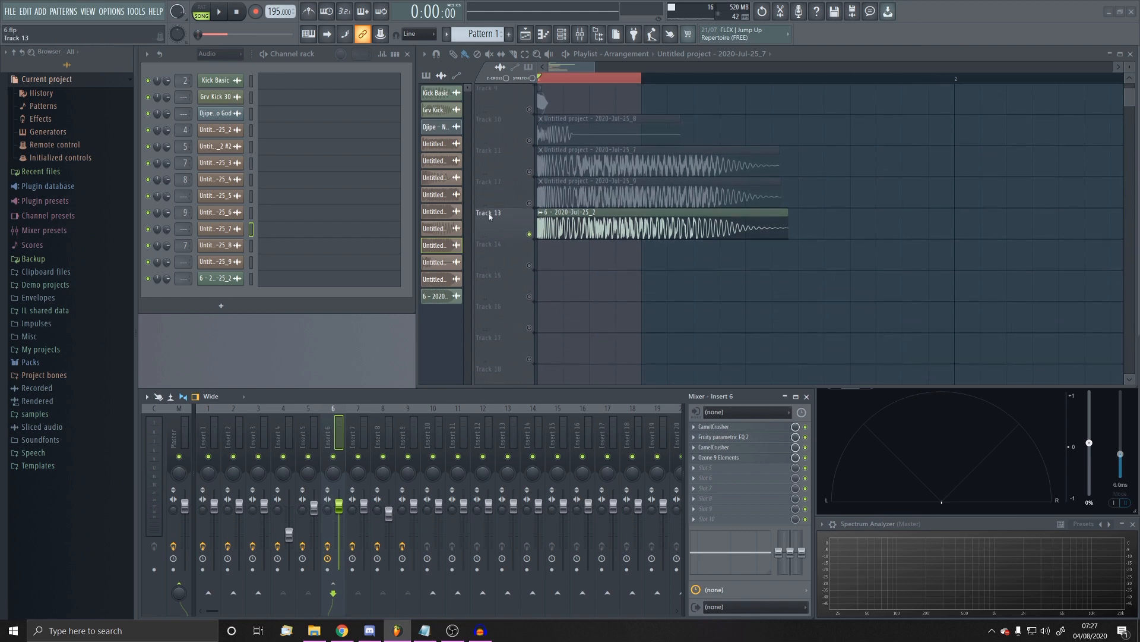
{"action": "scroll", "coordinate": [490, 216], "scroll_direction": "up", "scroll_amount": 3}
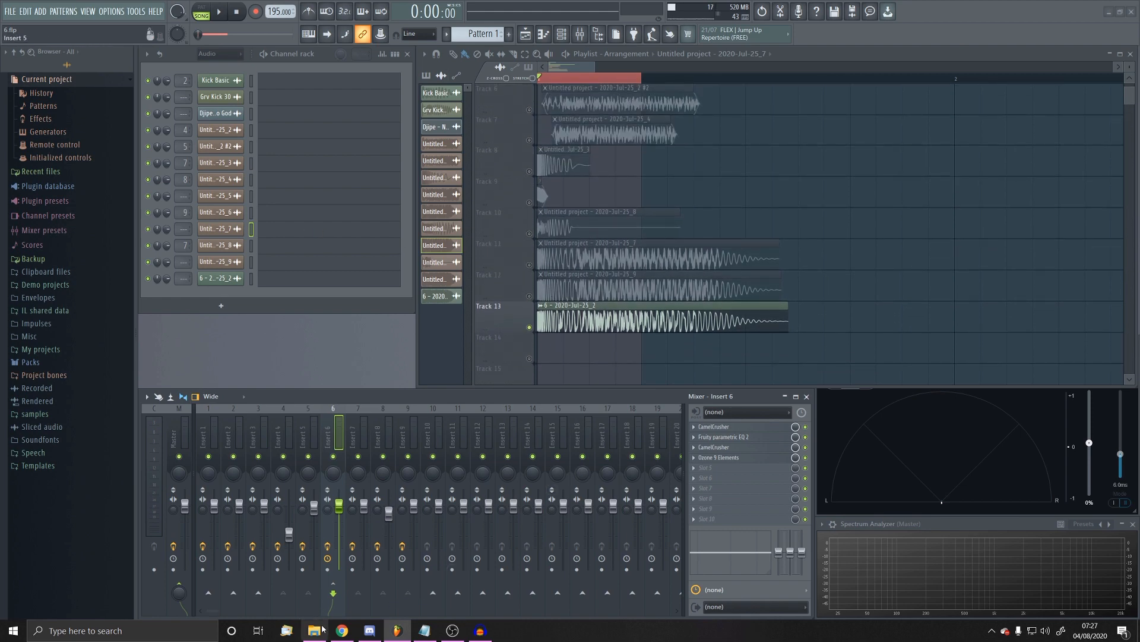
Switch to File Explorer, go to the Silence project folder and look through its kicks subfolder
{"action": "left_click", "coordinate": [321, 628]}
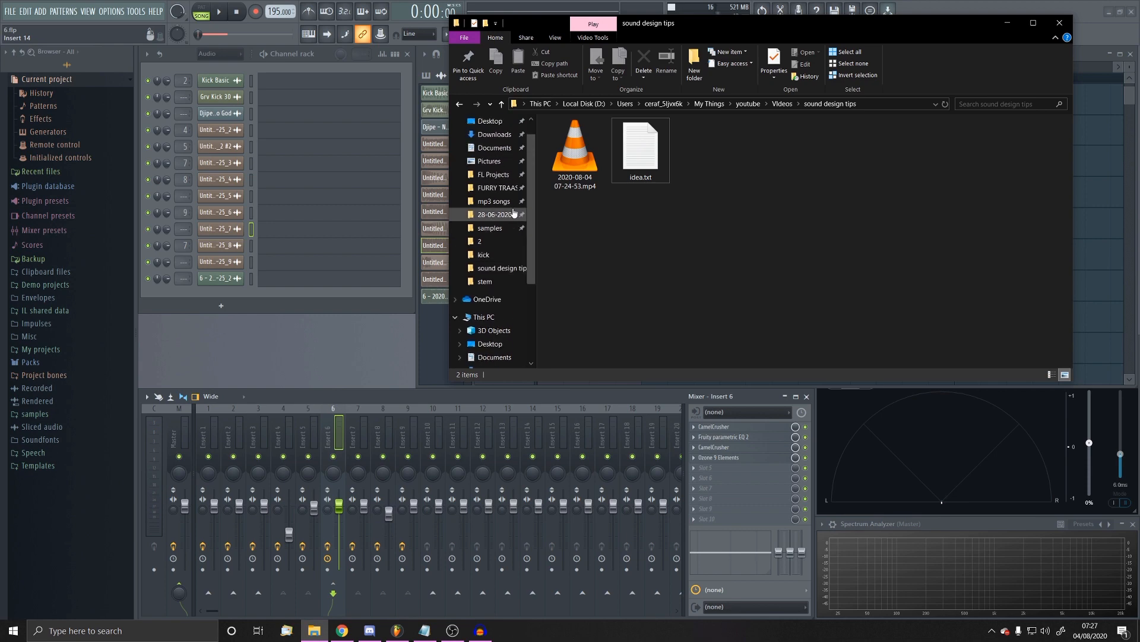
{"action": "left_click", "coordinate": [513, 191]}
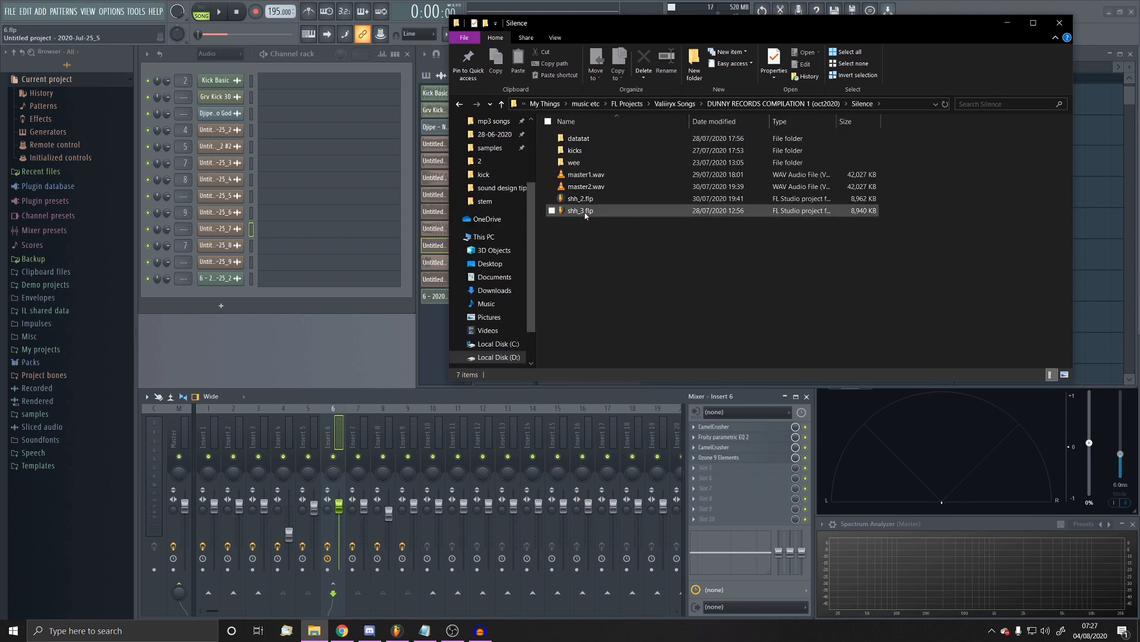
{"action": "left_click_drag", "start_coordinate": [708, 28], "coordinate": [538, 205]}
{"action": "left_click", "coordinate": [408, 328]}
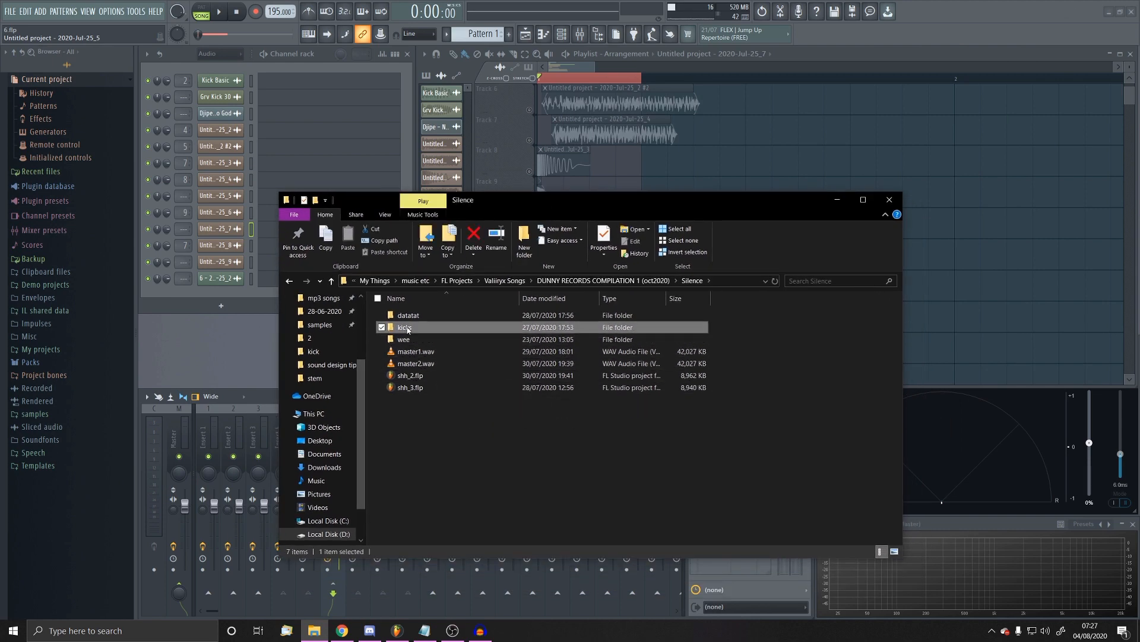
{"action": "double_click", "coordinate": [408, 329]}
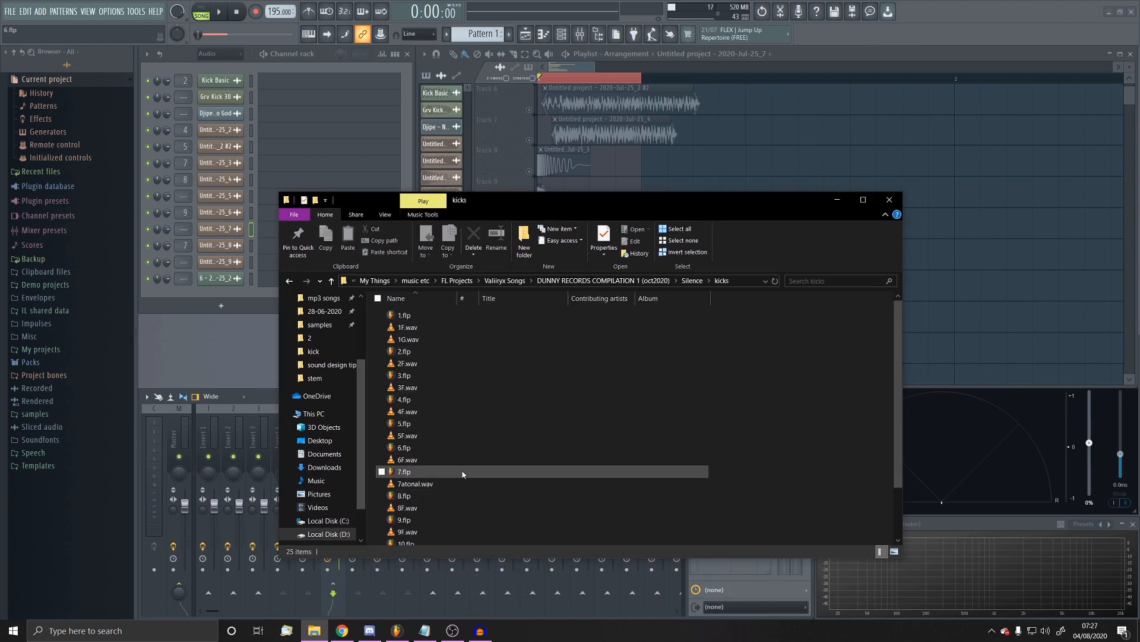
{"action": "scroll", "coordinate": [571, 408], "scroll_direction": "down", "scroll_amount": 2}
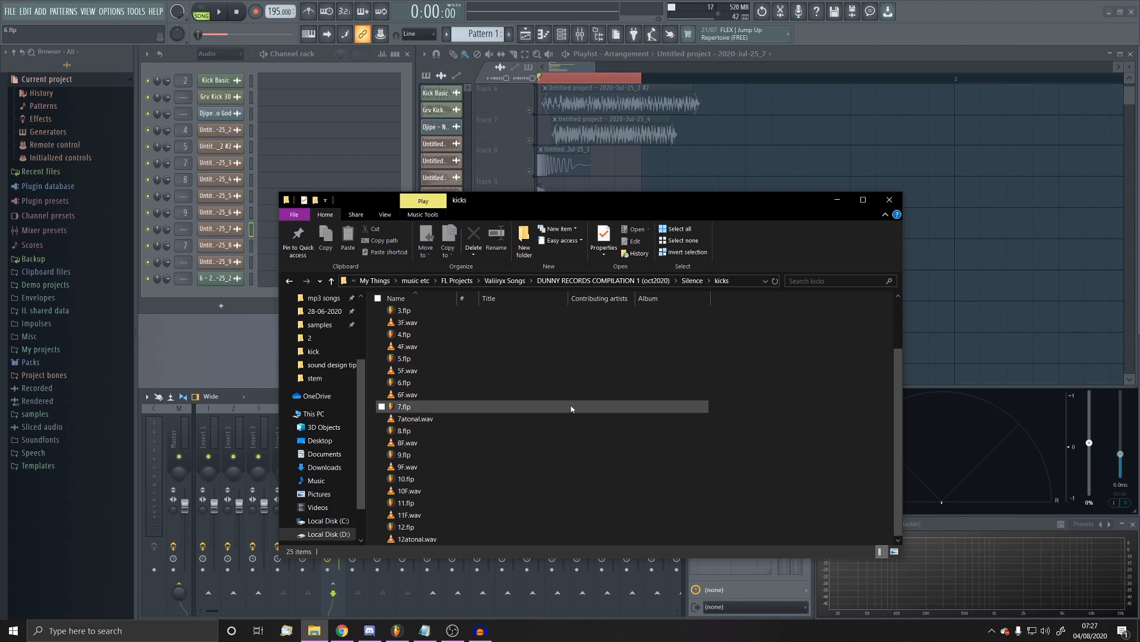
Open the project shh_2.flp from the Silence folder without saving the changes to 6.flp
{"action": "key", "text": "alt+Left"}
{"action": "left_click", "coordinate": [426, 387]}
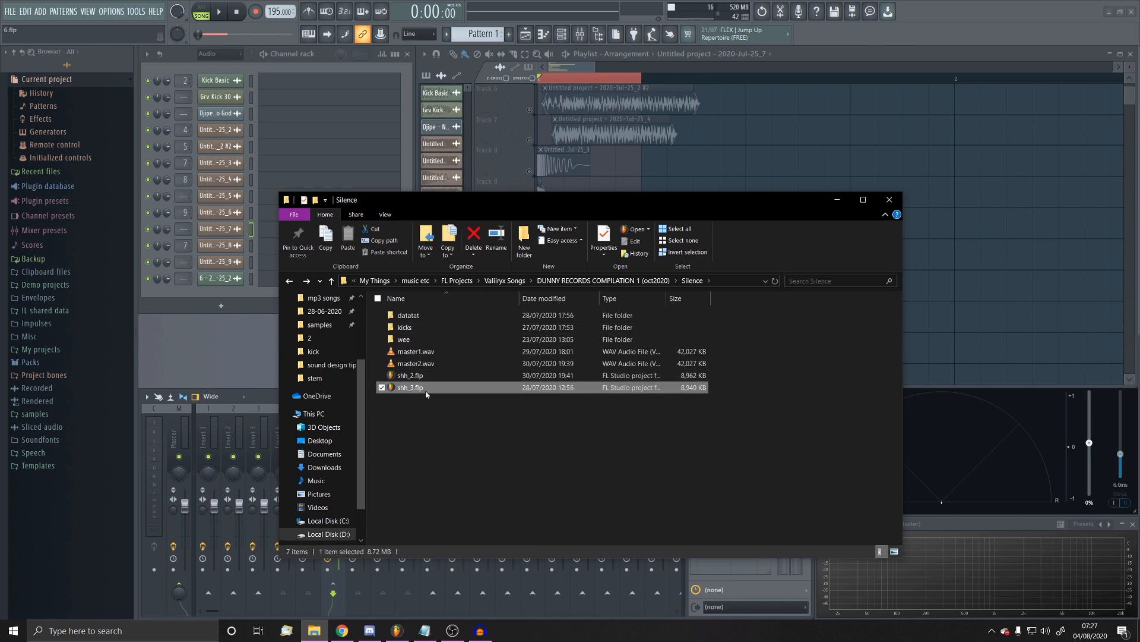
{"action": "key", "text": "Up"}
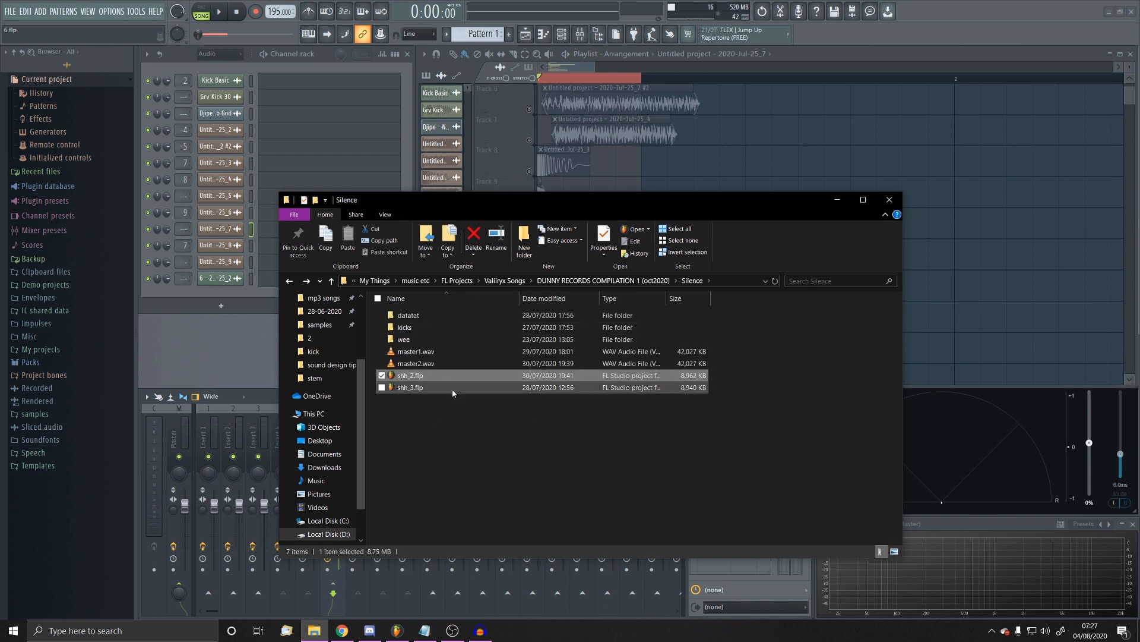
{"action": "key", "text": "Return"}
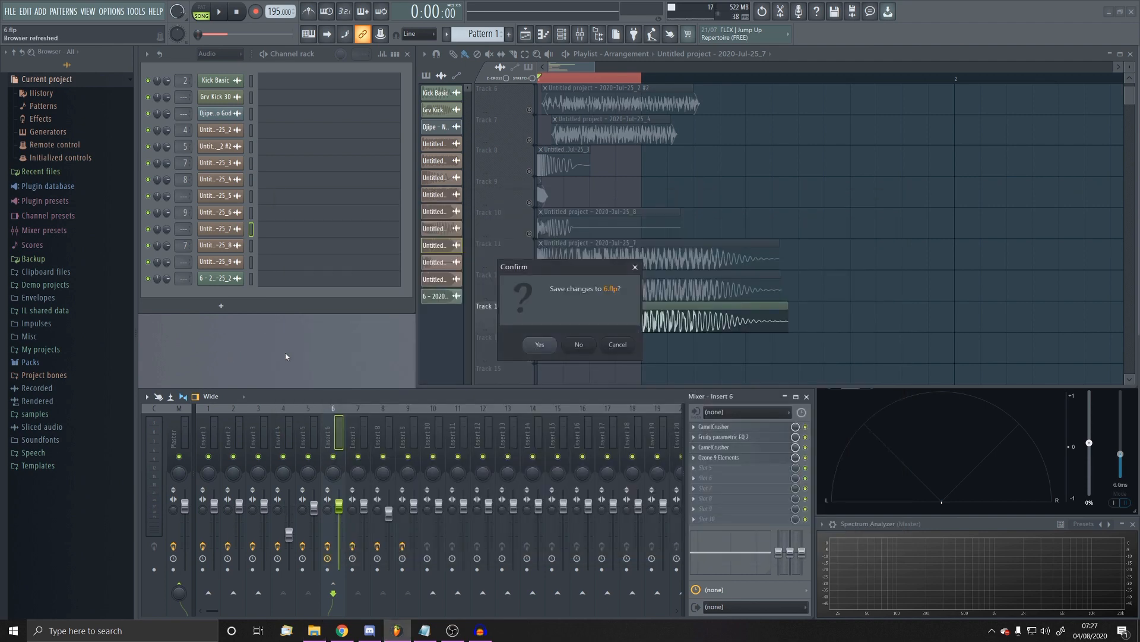
{"action": "left_click", "coordinate": [579, 346]}
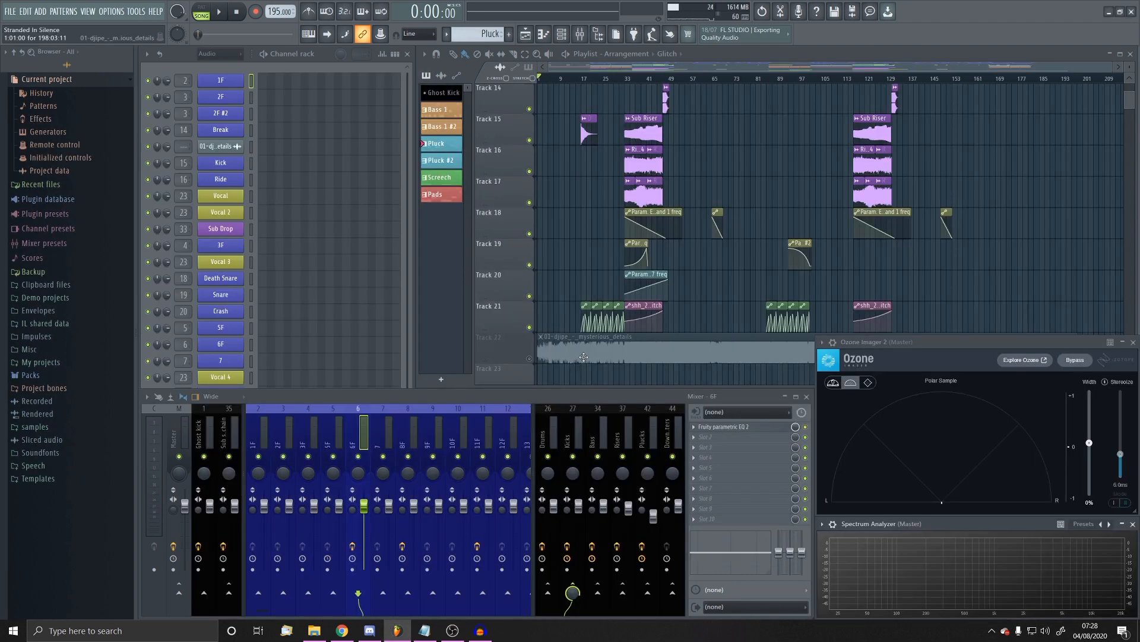
Examine the opened song's channel rack, playlist tracks and colour-coded mixer inserts, from the kicks through to the risers
{"action": "left_click", "coordinate": [411, 326]}
{"action": "scroll", "coordinate": [683, 335], "scroll_direction": "up", "scroll_amount": 6}
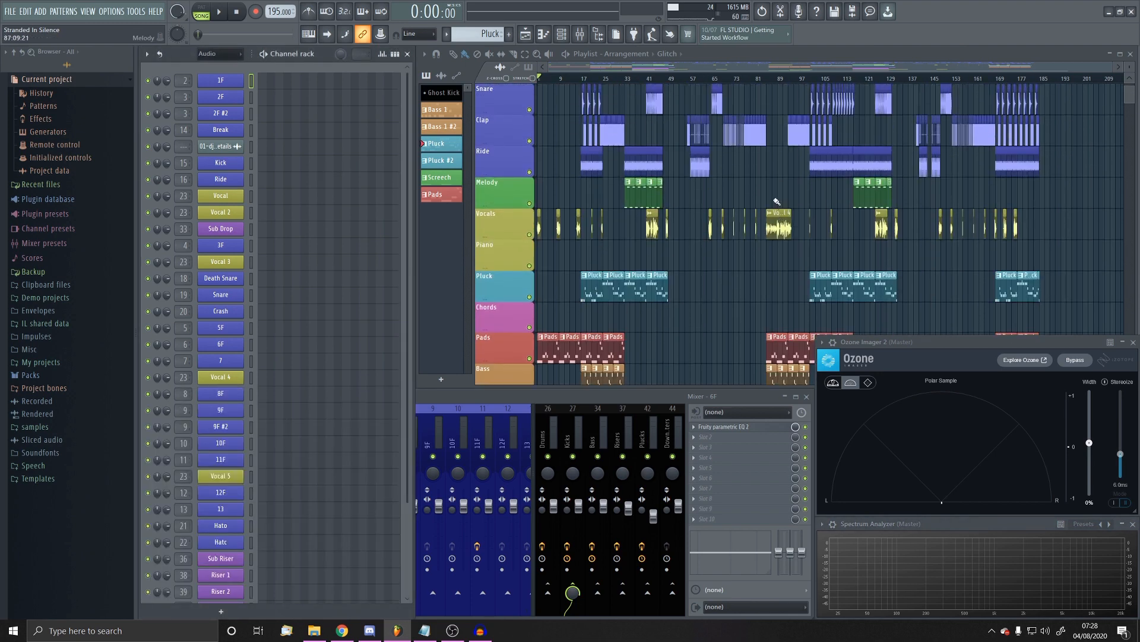
{"action": "left_click", "coordinate": [509, 291]}
{"action": "scroll", "coordinate": [815, 234], "scroll_direction": "down", "scroll_amount": 4}
{"action": "left_click_drag", "start_coordinate": [510, 427], "coordinate": [594, 427]}
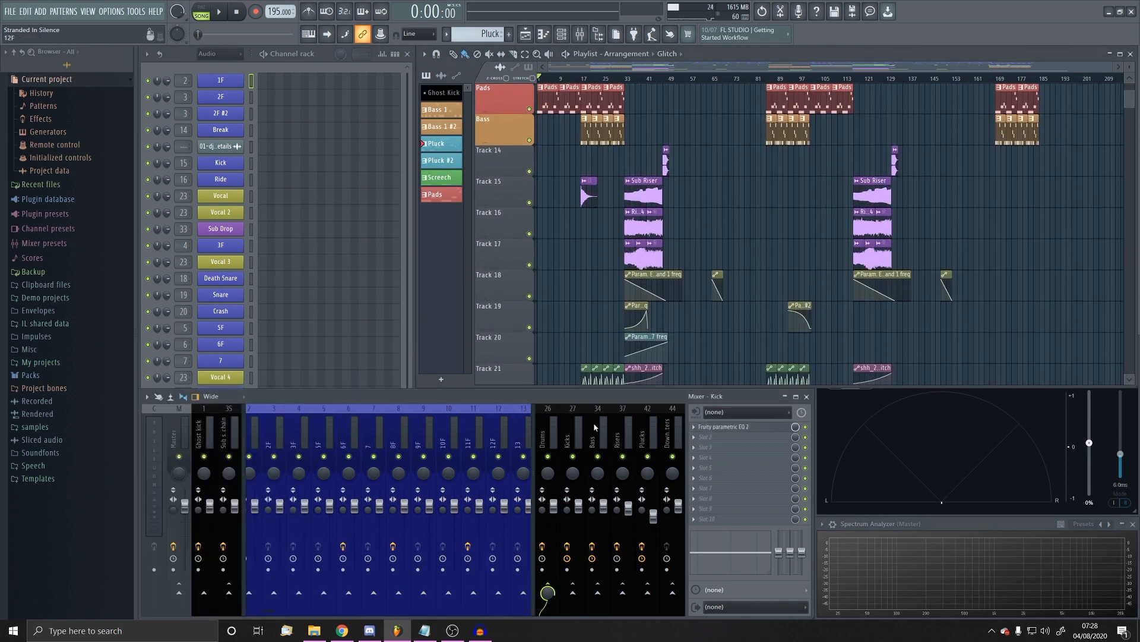
{"action": "scroll", "coordinate": [595, 427], "scroll_direction": "down", "scroll_amount": 18}
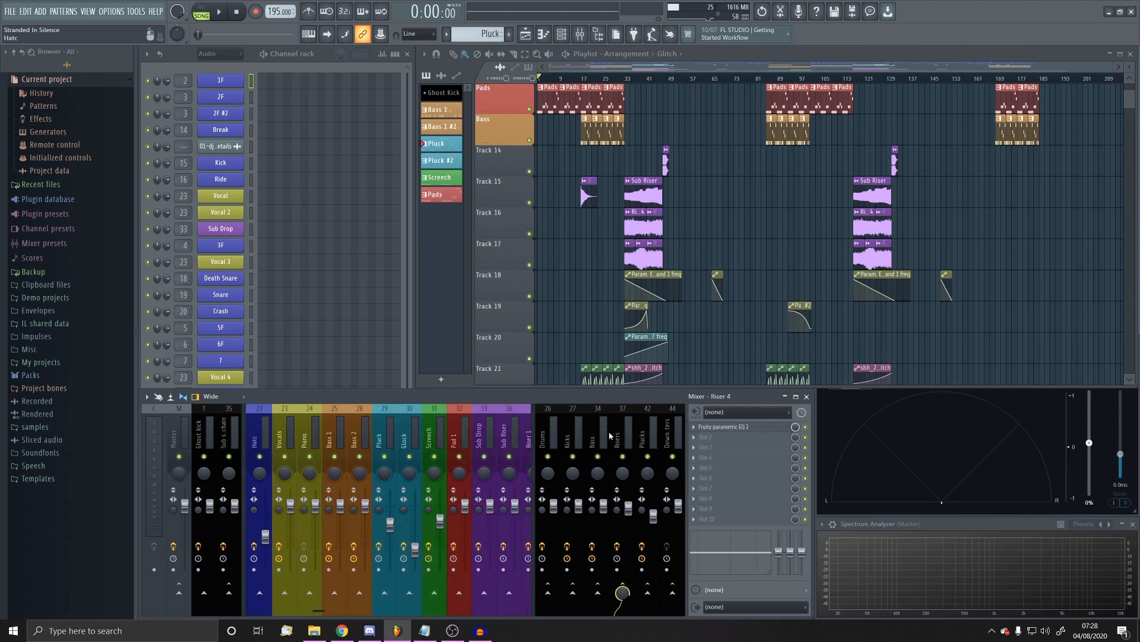
{"action": "scroll", "coordinate": [610, 435], "scroll_direction": "down", "scroll_amount": 10}
Examine the song's arrangement up close over the first 49 bars, from the Sidechain track down to the automation clips
{"action": "scroll", "coordinate": [653, 196], "scroll_direction": "up", "scroll_amount": 5}
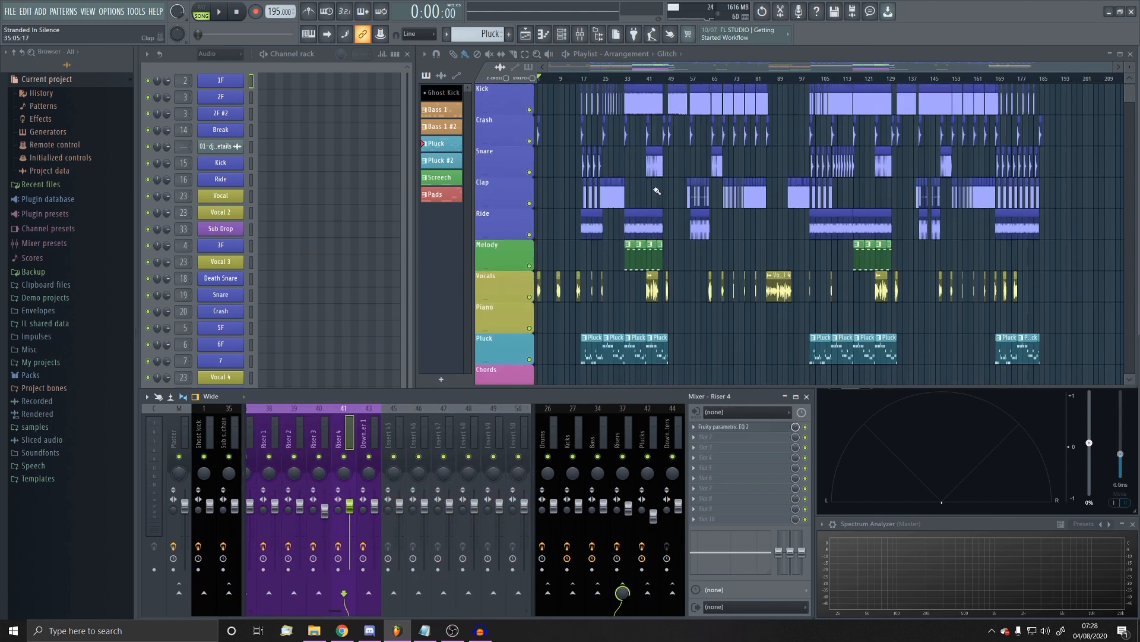
{"action": "scroll", "coordinate": [647, 128], "scroll_direction": "up", "scroll_amount": 5}
{"action": "scroll", "coordinate": [697, 125], "scroll_direction": "down", "scroll_amount": 6}
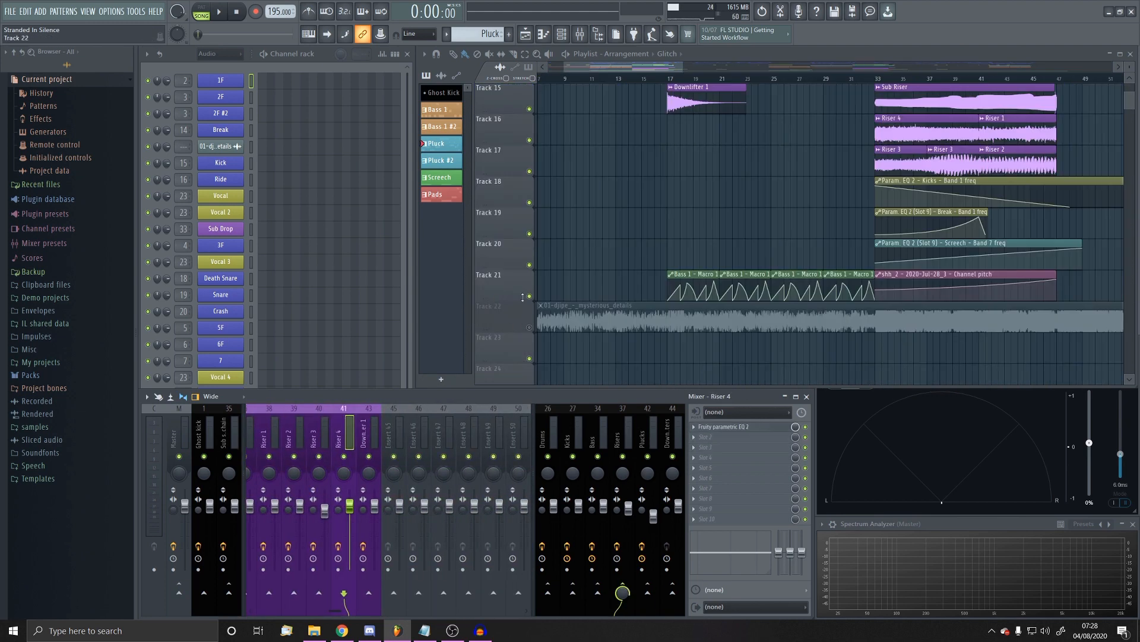
{"action": "scroll", "coordinate": [529, 306], "scroll_direction": "up", "scroll_amount": 3}
{"action": "scroll", "coordinate": [529, 306], "scroll_direction": "up", "scroll_amount": 7}
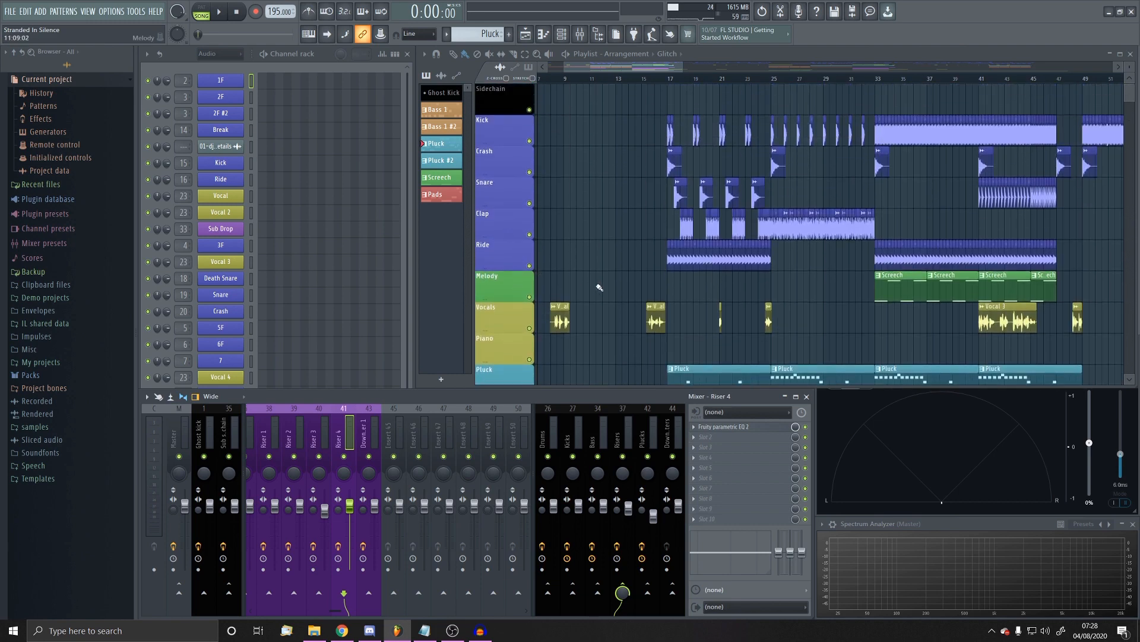
{"action": "scroll", "coordinate": [600, 287], "scroll_direction": "down", "scroll_amount": 10}
{"action": "scroll", "coordinate": [594, 309], "scroll_direction": "up", "scroll_amount": 9}
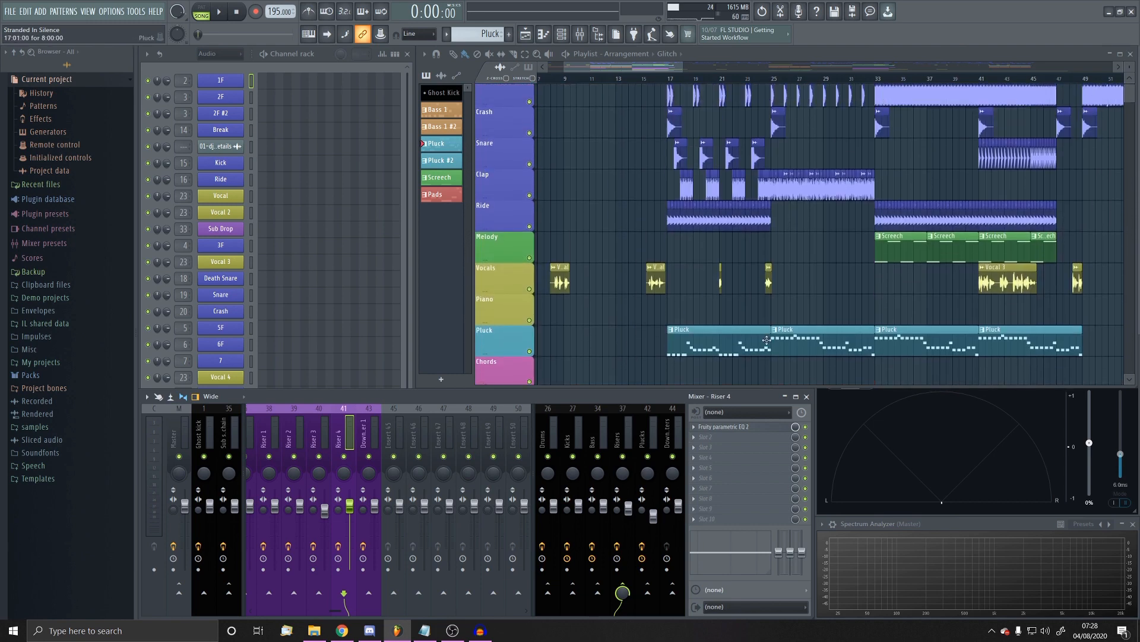
Examine the song's full-length arrangement, from the drum tracks down to the automation clips and the muted audio reference on Track 22
{"action": "scroll", "coordinate": [766, 340], "scroll_direction": "up", "scroll_amount": 1}
{"action": "scroll", "coordinate": [726, 252], "scroll_direction": "down", "scroll_amount": 4}
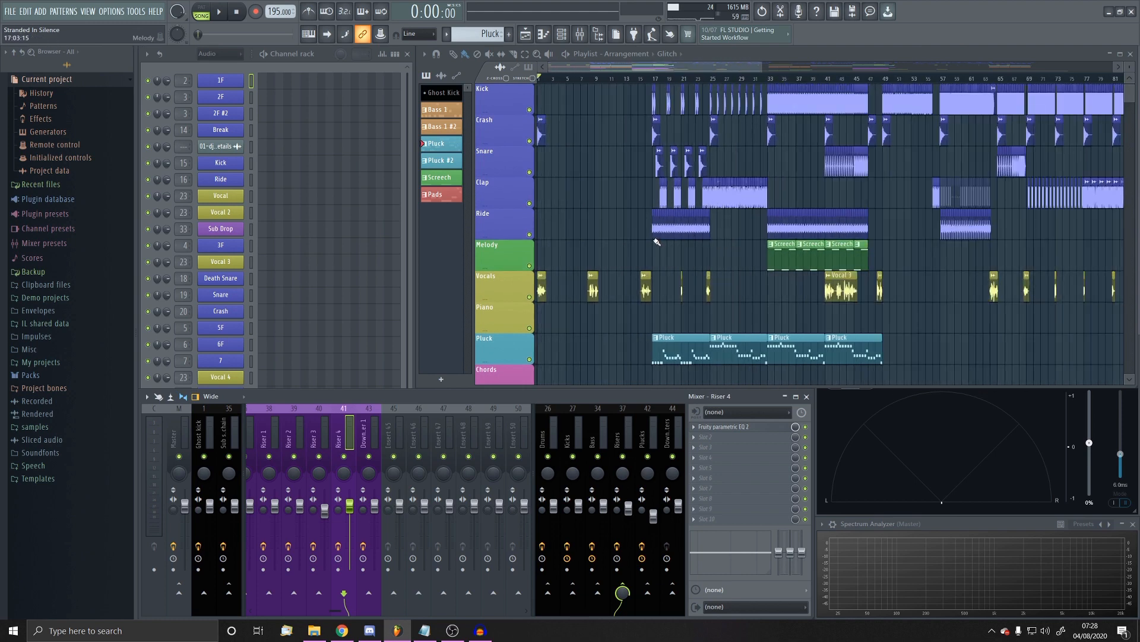
{"action": "scroll", "coordinate": [657, 242], "scroll_direction": "down", "scroll_amount": 5}
{"action": "scroll", "coordinate": [682, 322], "scroll_direction": "down", "scroll_amount": 16}
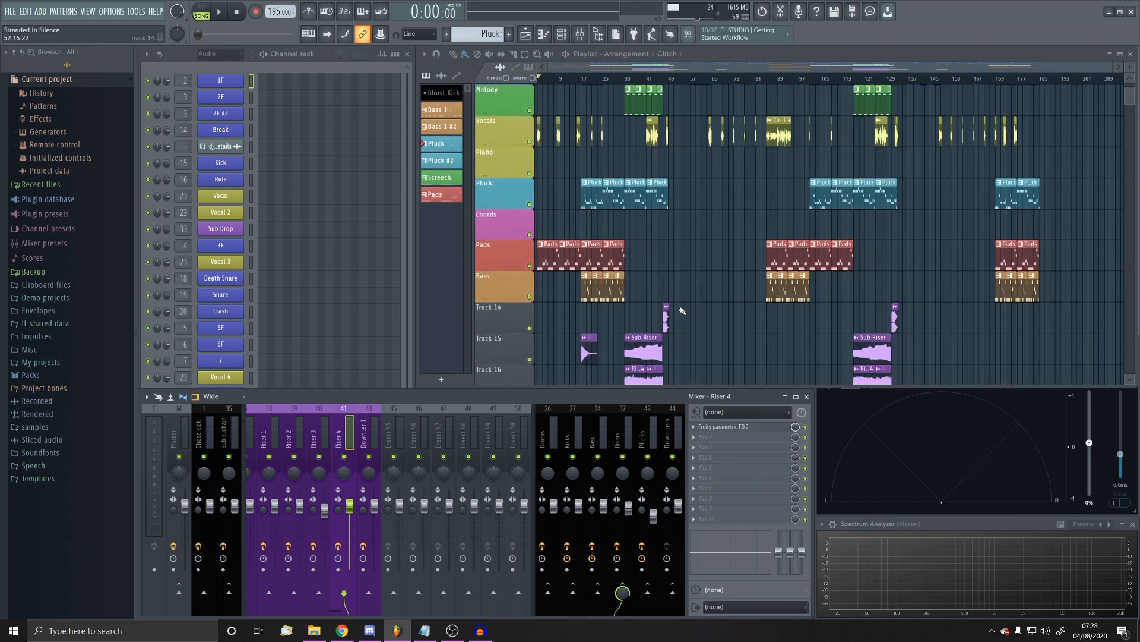
{"action": "scroll", "coordinate": [594, 315], "scroll_direction": "down", "scroll_amount": 1}
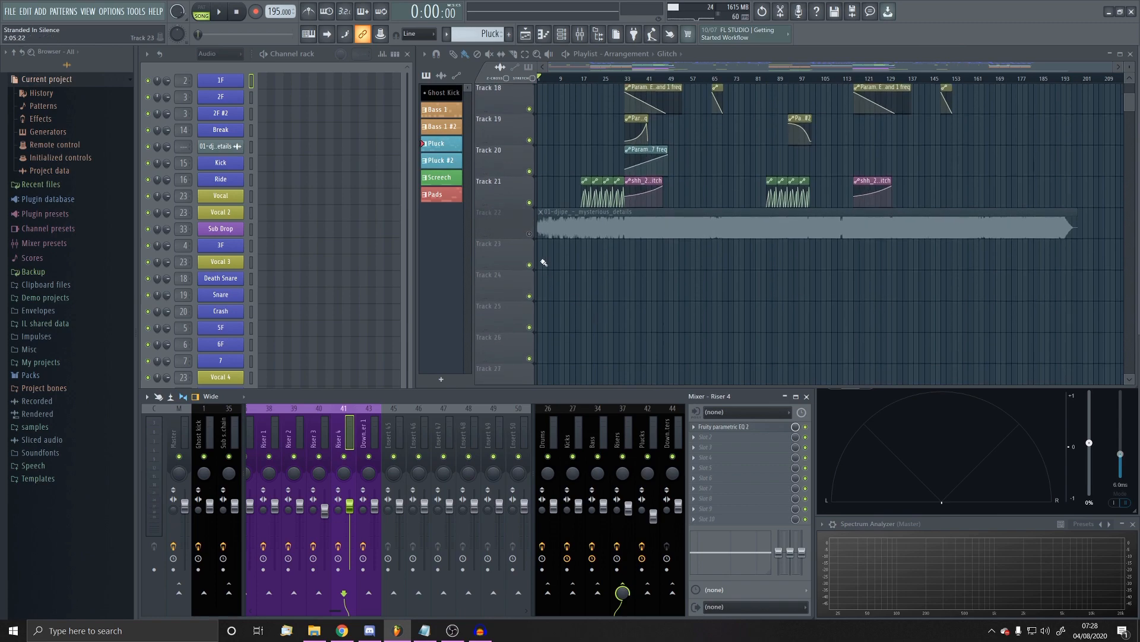
{"action": "scroll", "coordinate": [542, 260], "scroll_direction": "up", "scroll_amount": 19}
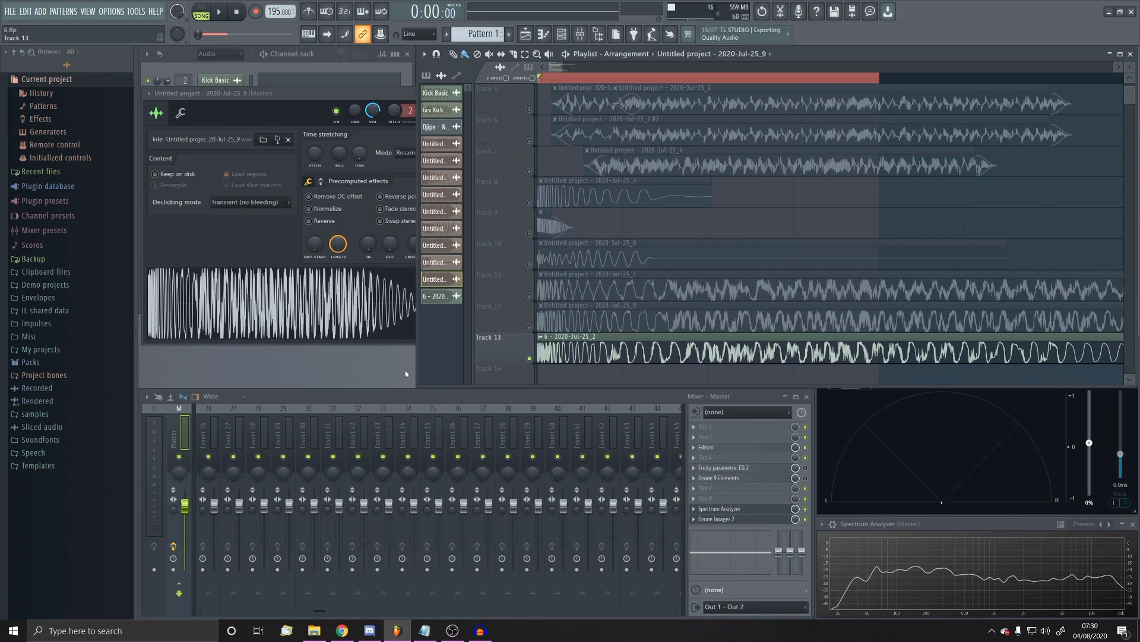
Return to the kick project, choose the 6 - 2020-Jul-25_2 clip on Track 13 and close the open sample settings window
{"action": "left_click", "coordinate": [588, 349]}
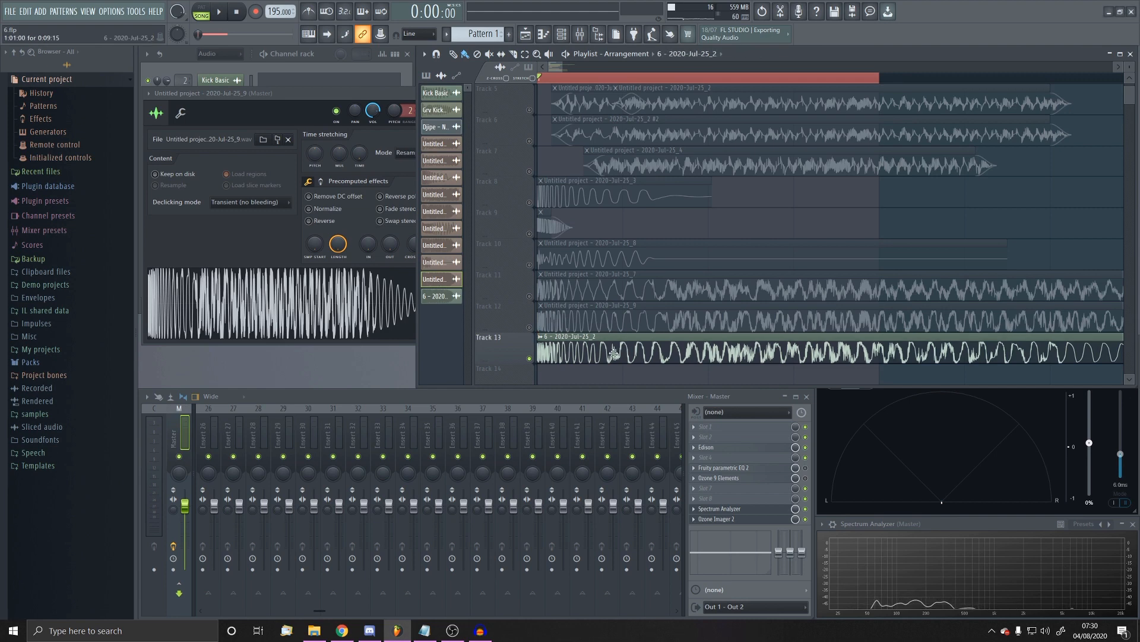
{"action": "left_click", "coordinate": [382, 97]}
{"action": "left_click", "coordinate": [450, 93]}
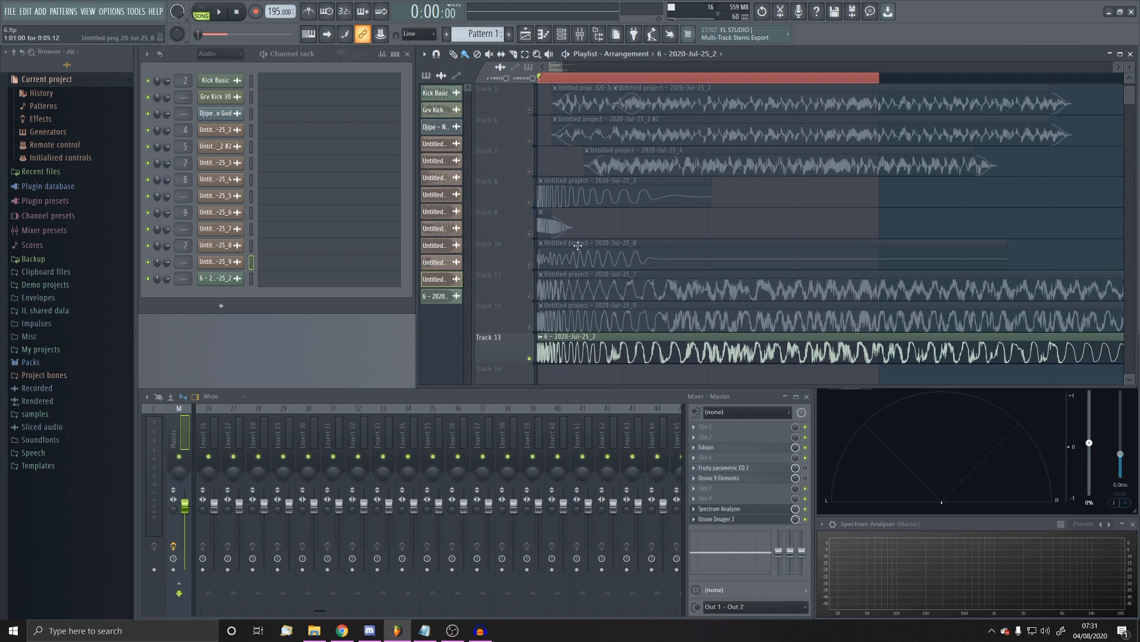
Switch the solo to Track 12 and back to Track 13 to compare them, selecting the 6 - 2020-Jul-25_2 clip
{"action": "scroll", "coordinate": [538, 267], "scroll_direction": "down", "scroll_amount": 2}
{"action": "right_click", "coordinate": [529, 265]}
{"action": "right_click", "coordinate": [529, 295]}
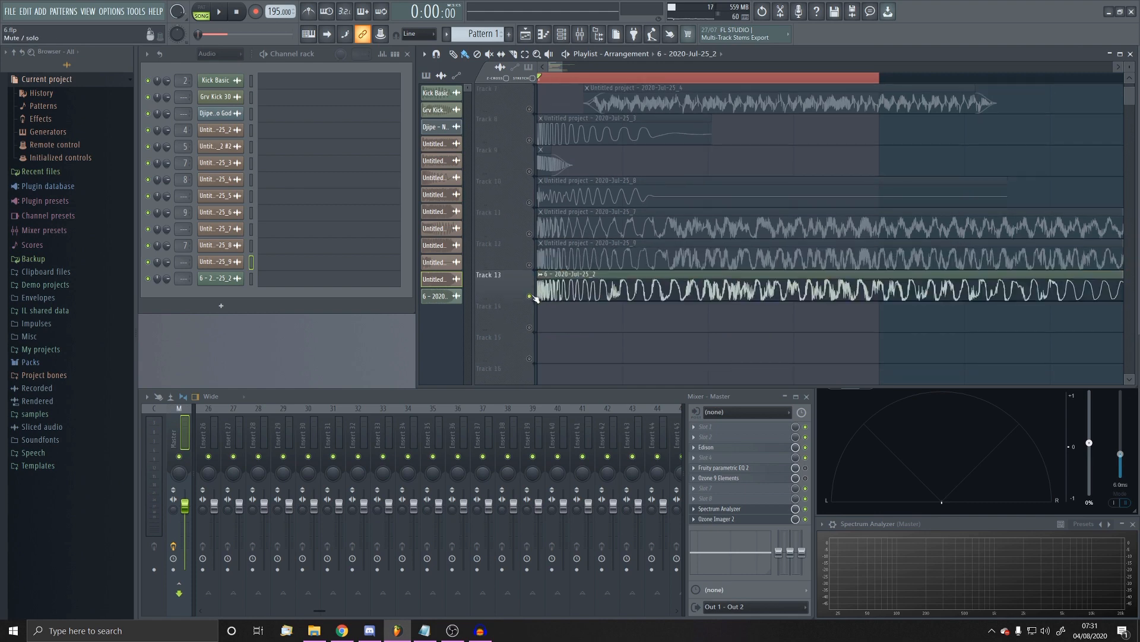
{"action": "scroll", "coordinate": [558, 302], "scroll_direction": "up", "scroll_amount": 3}
{"action": "scroll", "coordinate": [588, 304], "scroll_direction": "down", "scroll_amount": 2}
{"action": "scroll", "coordinate": [589, 303], "scroll_direction": "down", "scroll_amount": 1}
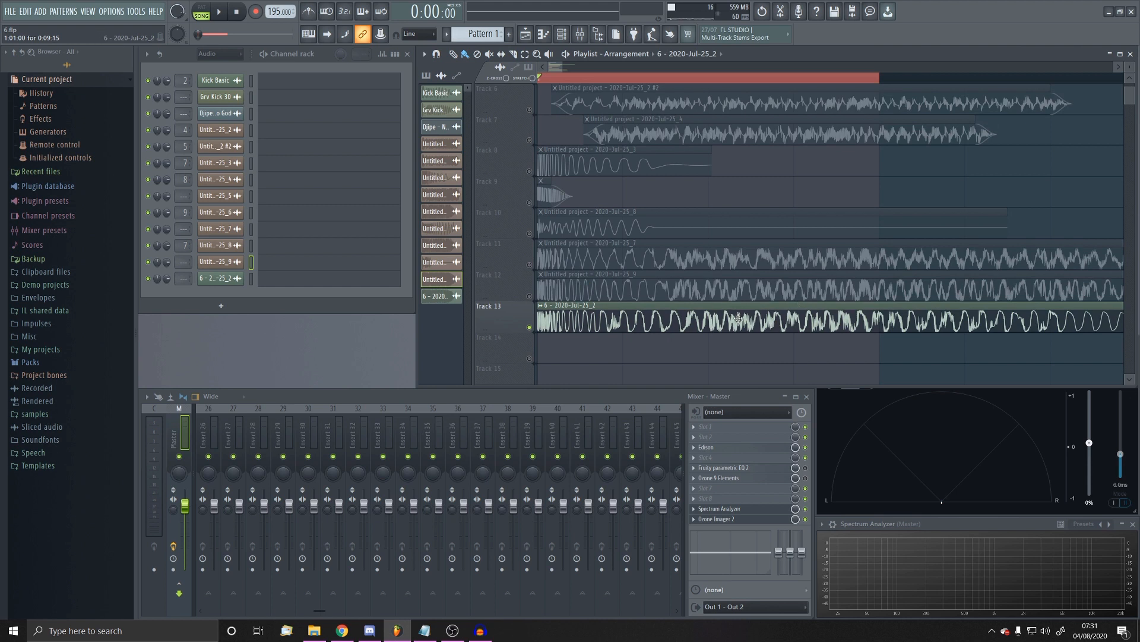
{"action": "left_click", "coordinate": [739, 319]}
{"action": "scroll", "coordinate": [713, 252], "scroll_direction": "up", "scroll_amount": 1}
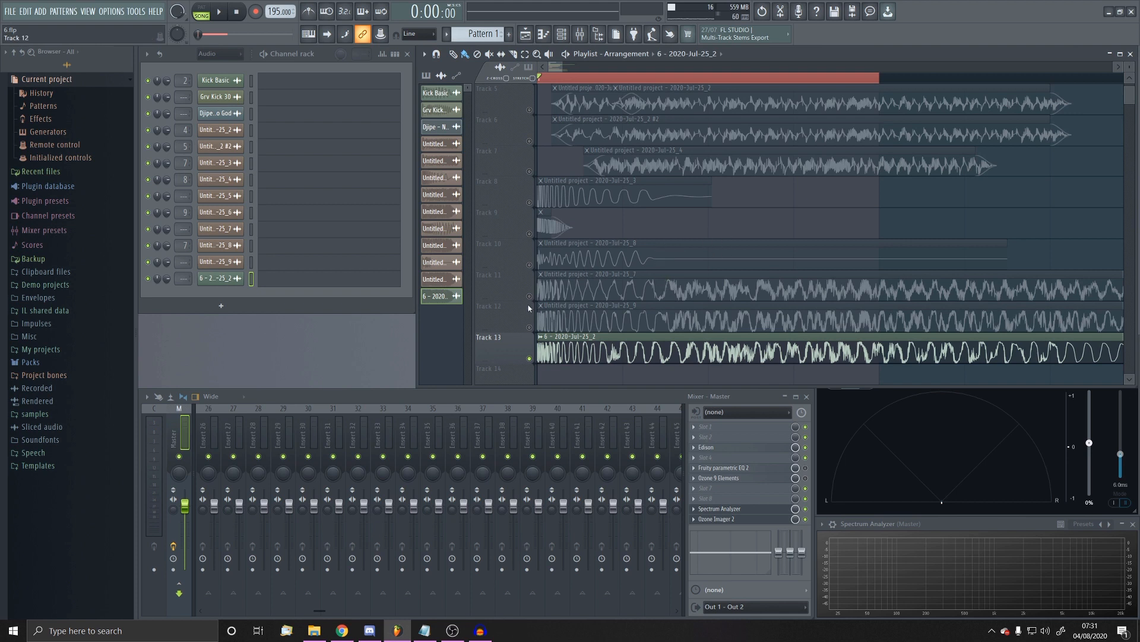
Look through the kick layers' mixer inserts and their effect chains, including Inserts 8, 5 and 6
{"action": "left_click", "coordinate": [291, 429]}
{"action": "left_click", "coordinate": [441, 434]}
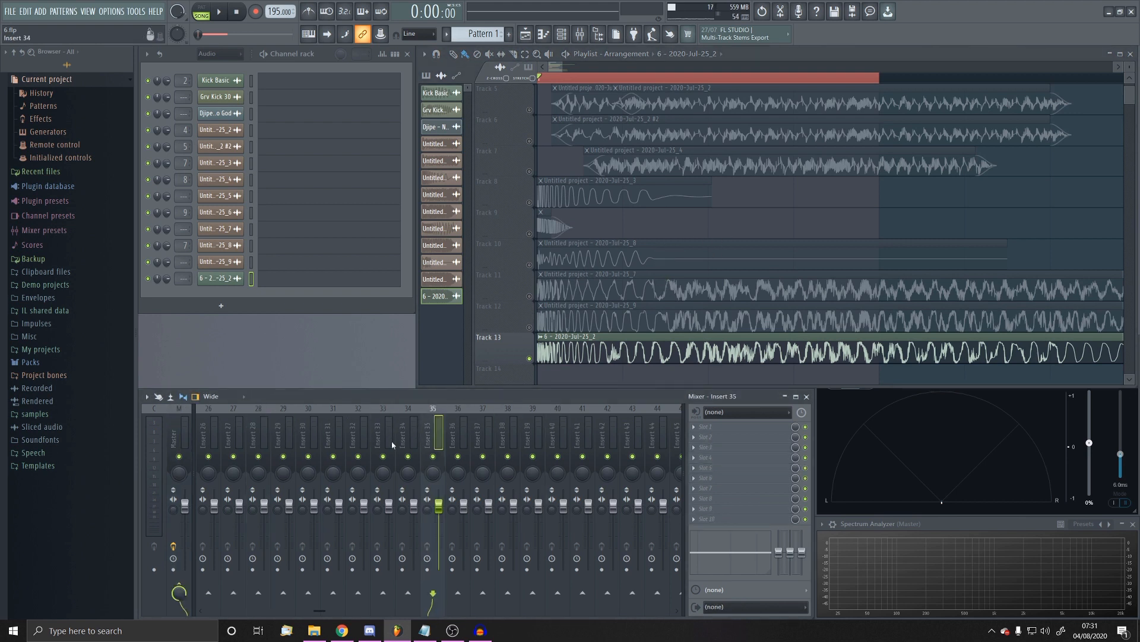
{"action": "scroll", "coordinate": [414, 447], "scroll_direction": "up", "scroll_amount": 1}
{"action": "left_click", "coordinate": [415, 448]}
{"action": "scroll", "coordinate": [414, 448], "scroll_direction": "up", "scroll_amount": 2}
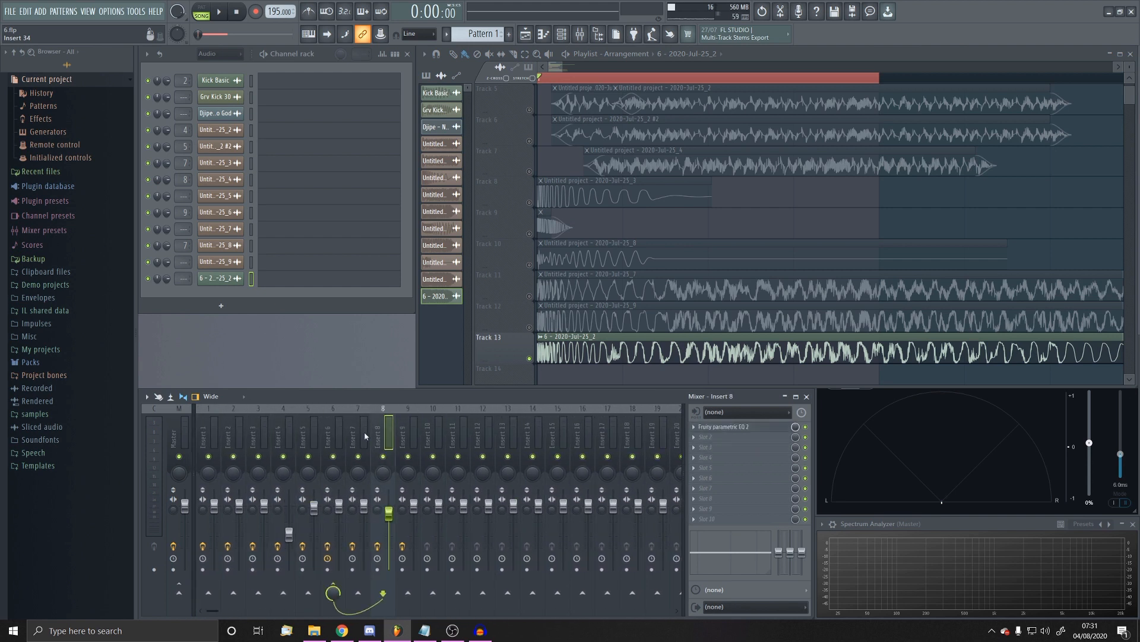
{"action": "left_click", "coordinate": [256, 452]}
{"action": "left_click", "coordinate": [279, 456]}
{"action": "left_click", "coordinate": [302, 463]}
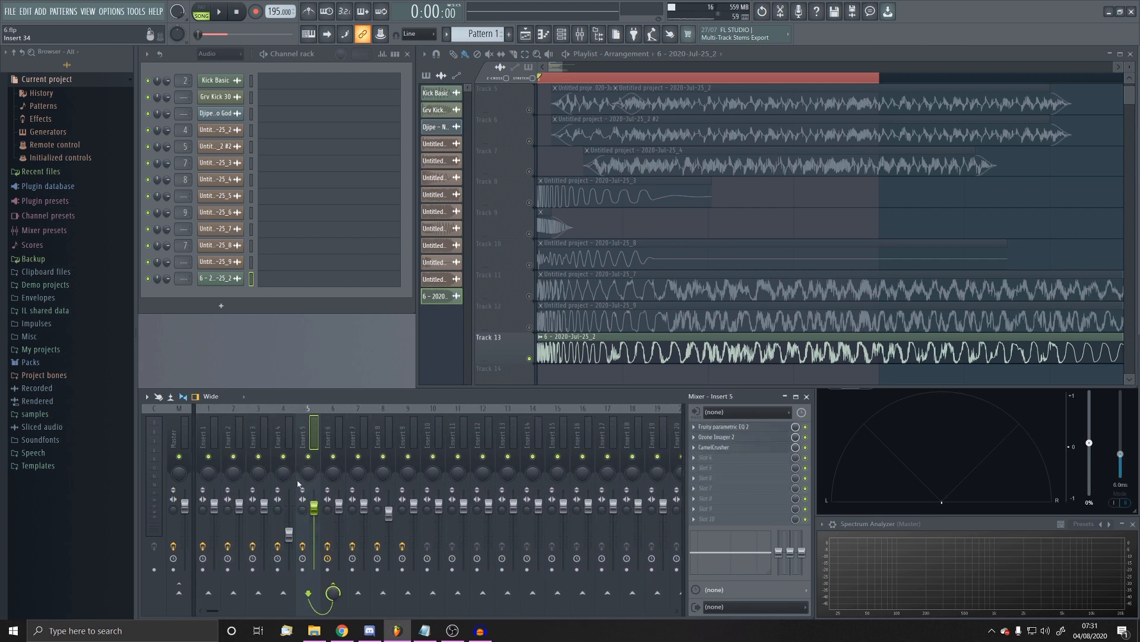
{"action": "left_click_drag", "start_coordinate": [297, 480], "coordinate": [322, 494]}
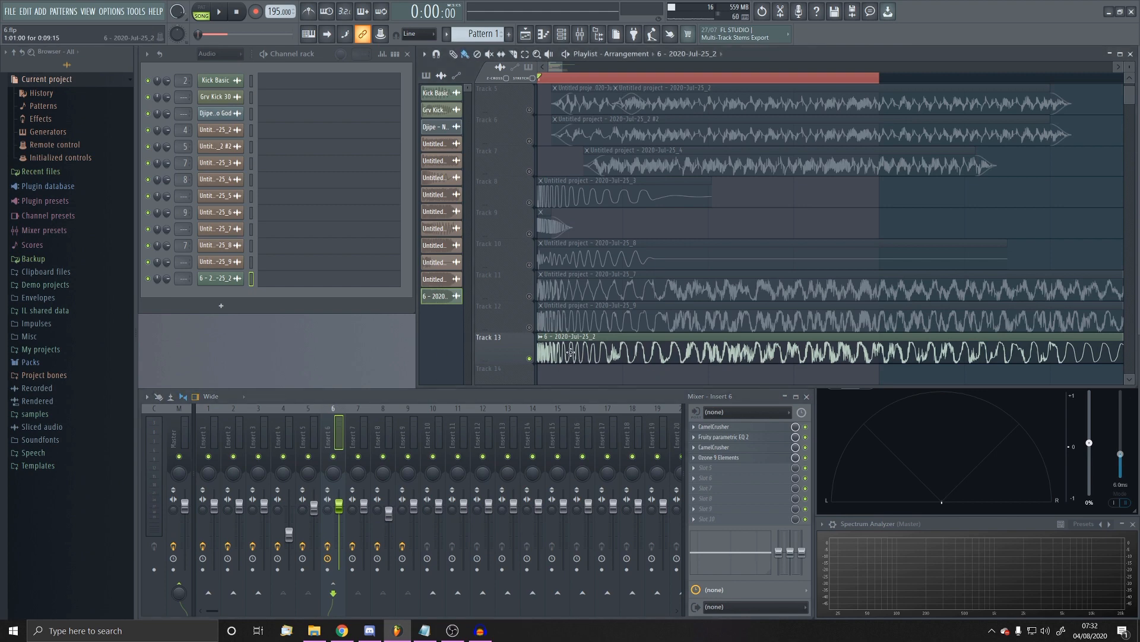
Inspect the settings of the first CamelCrusher on Insert 1, then leave the plugin window closed
{"action": "scroll", "coordinate": [640, 240], "scroll_direction": "up", "scroll_amount": 3}
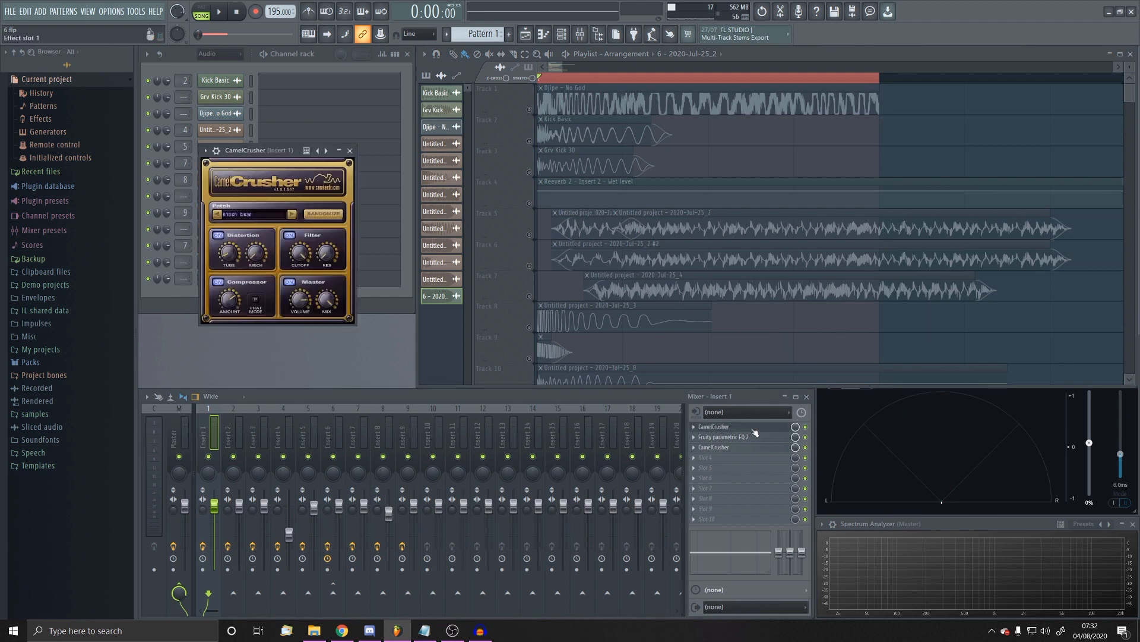
{"action": "left_click", "coordinate": [754, 428]}
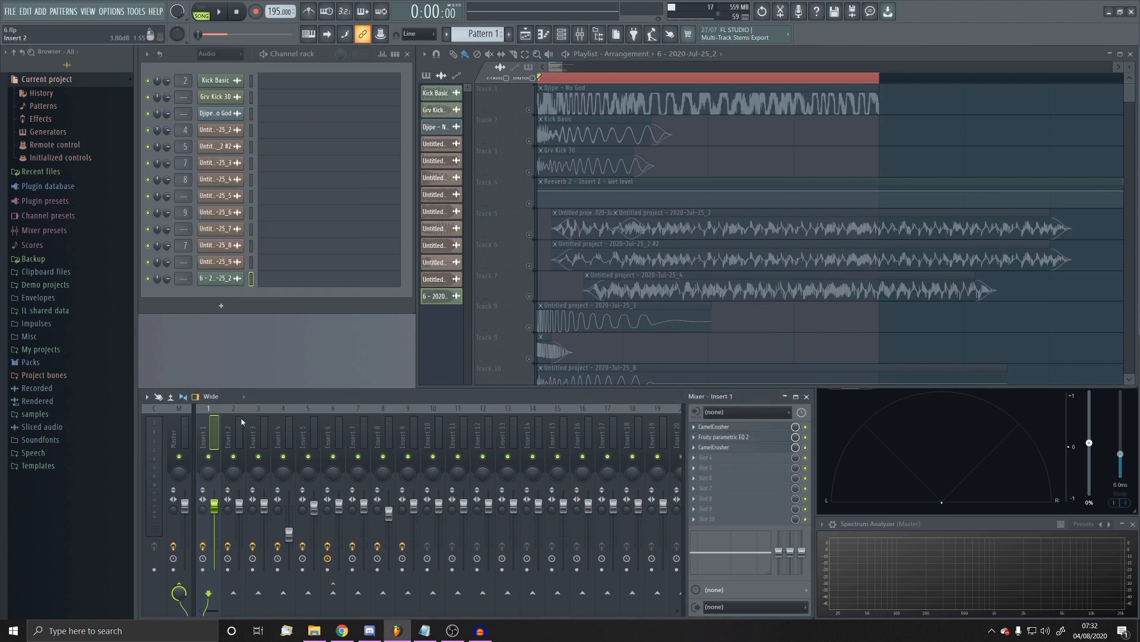
{"action": "left_click", "coordinate": [750, 427]}
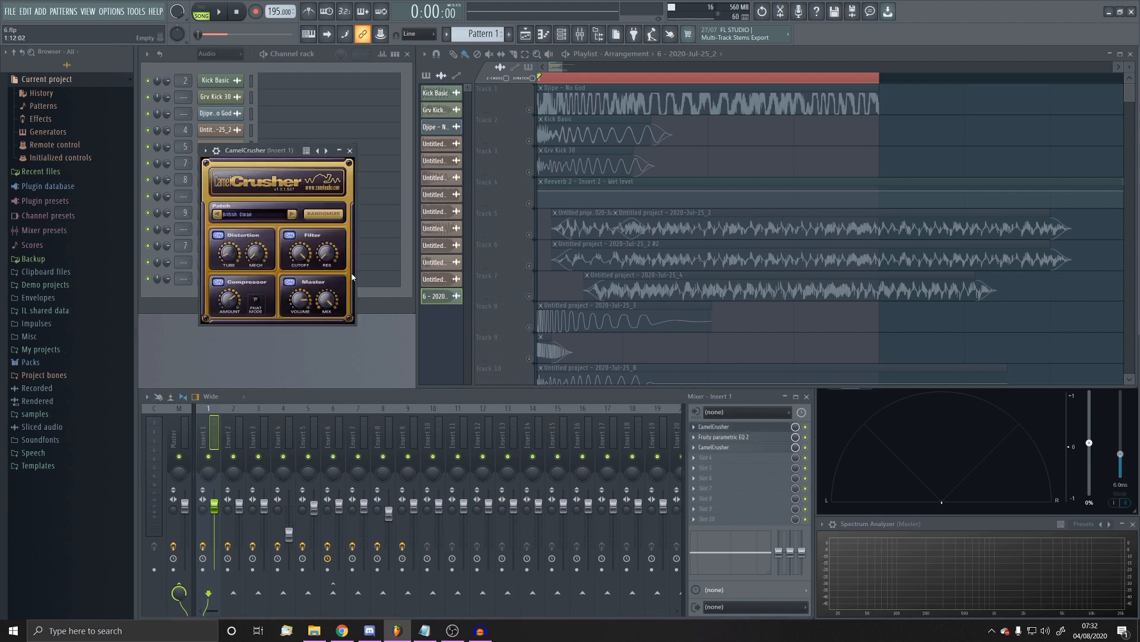
{"action": "left_click", "coordinate": [726, 427]}
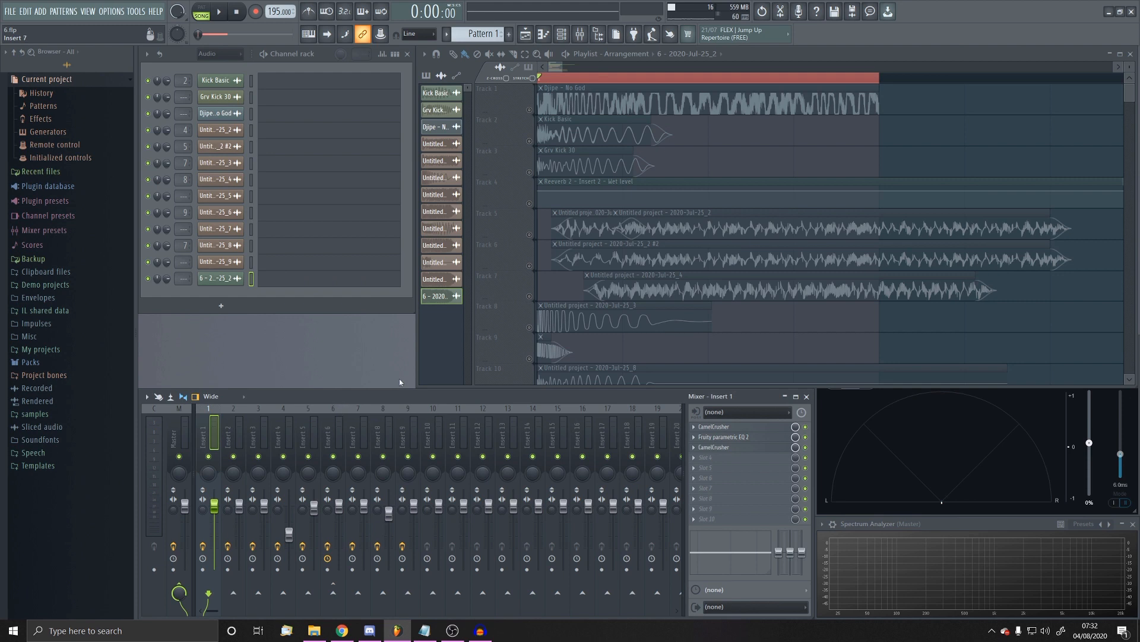
{"action": "left_click", "coordinate": [725, 428]}
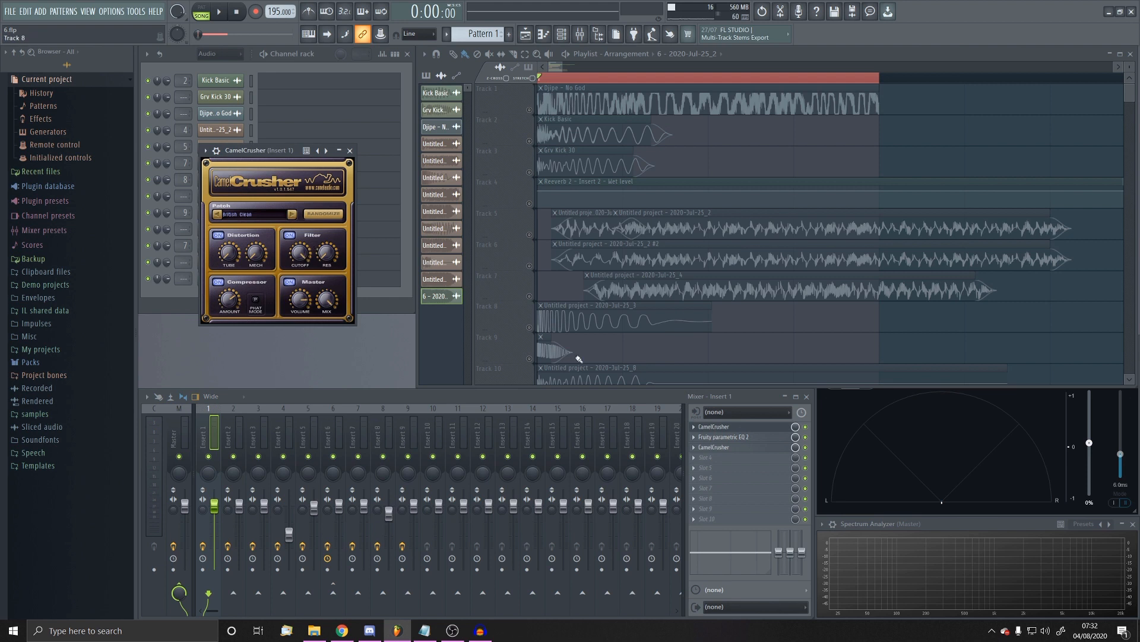
{"action": "left_click", "coordinate": [734, 429]}
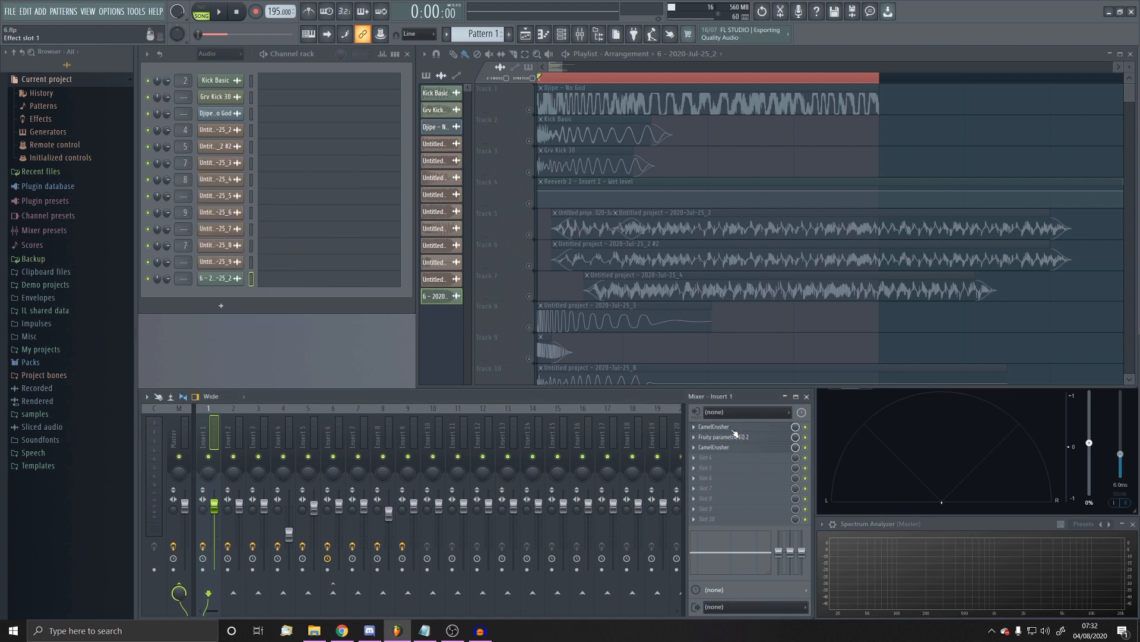
Compare the effect chains on mixer Inserts 1 to 6
{"action": "left_click", "coordinate": [232, 430]}
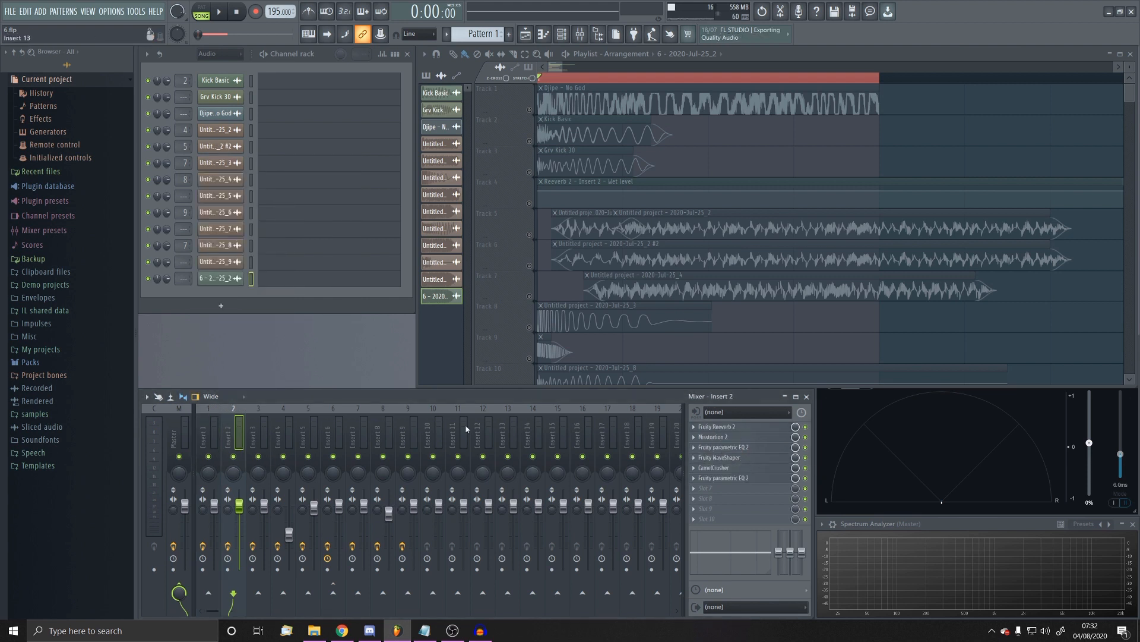
{"action": "key", "text": "Right"}
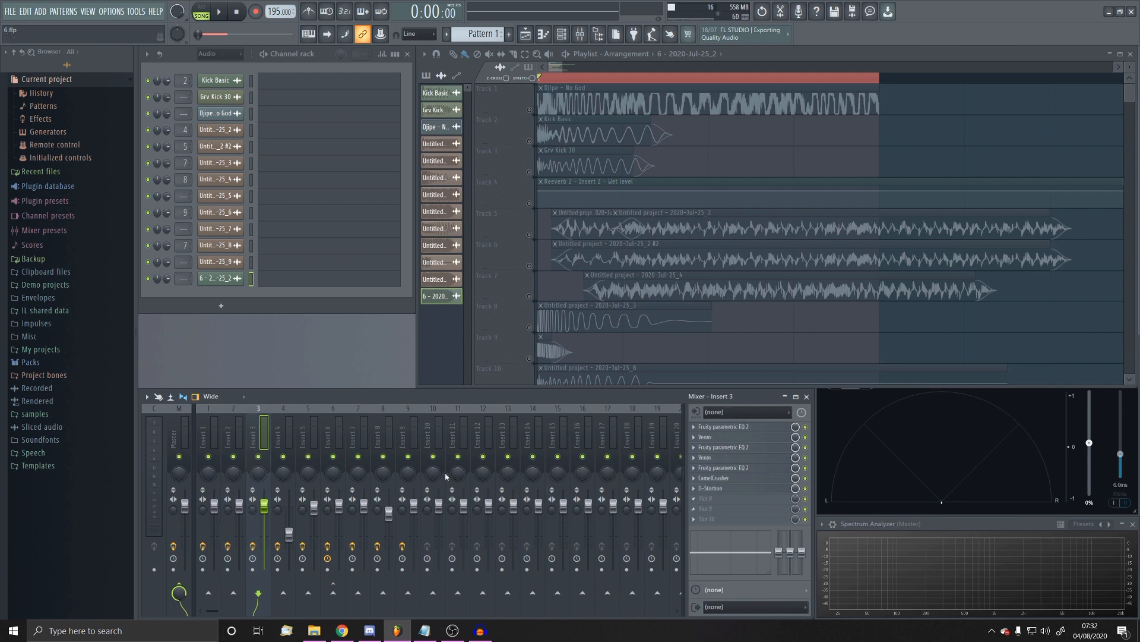
{"action": "left_click", "coordinate": [186, 440]}
{"action": "left_click", "coordinate": [214, 432]}
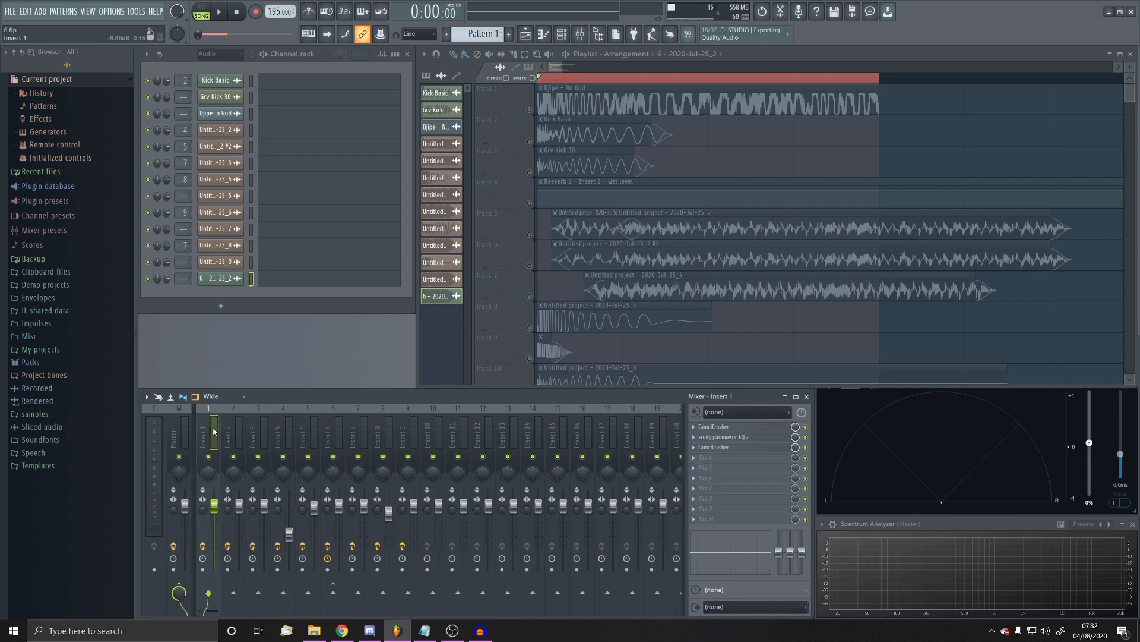
{"action": "left_click", "coordinate": [276, 430]}
{"action": "left_click", "coordinate": [254, 432]}
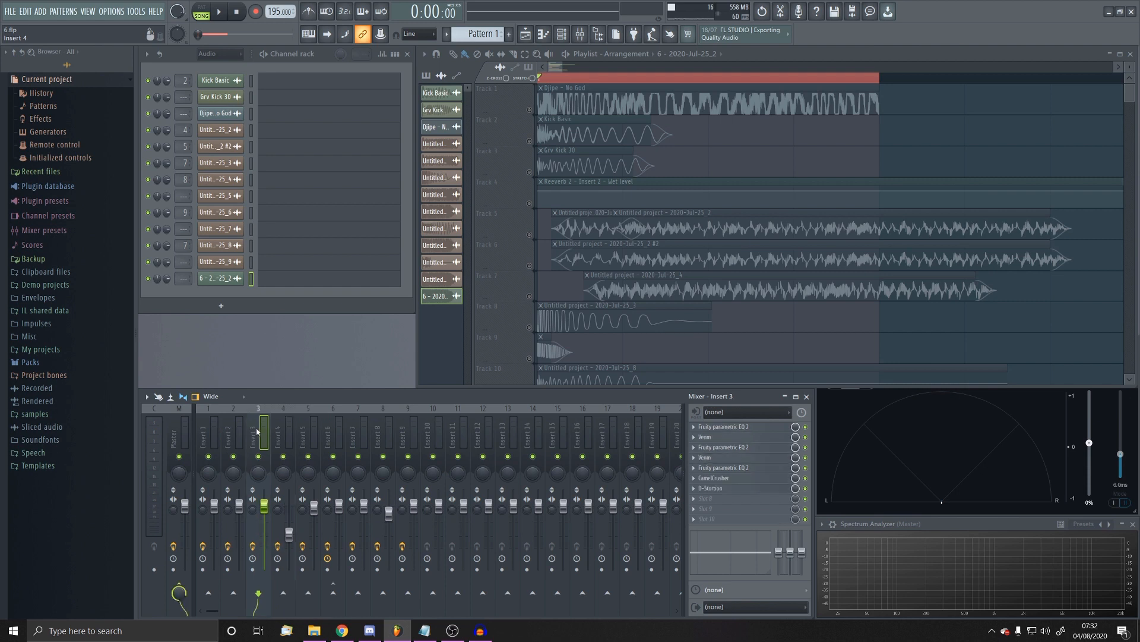
{"action": "left_click", "coordinate": [228, 432]}
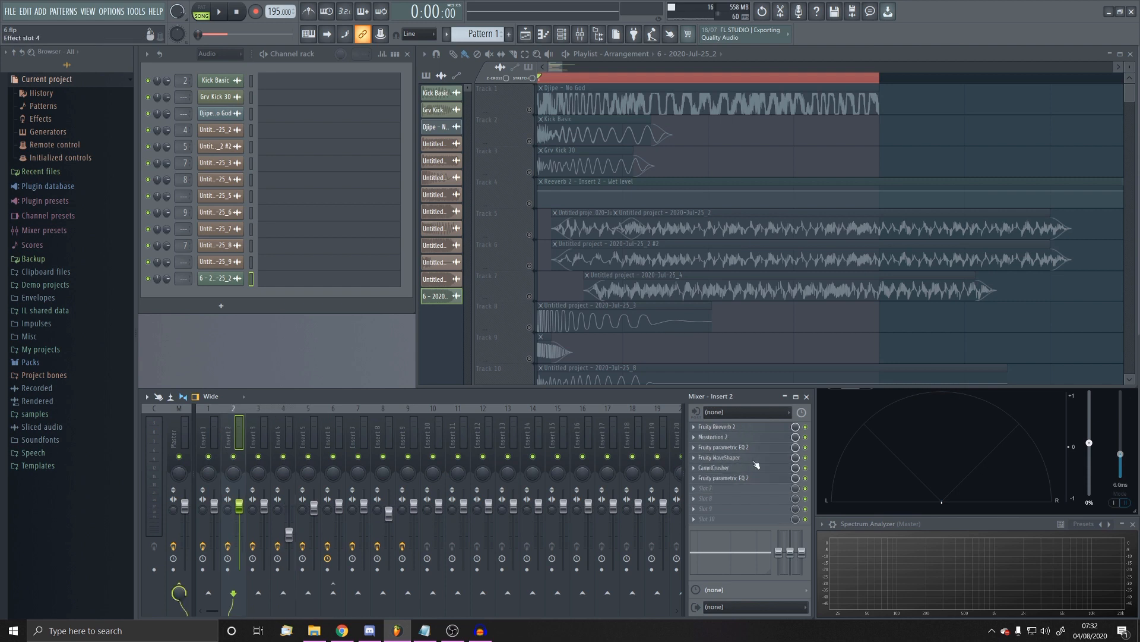
{"action": "left_click", "coordinate": [325, 437]}
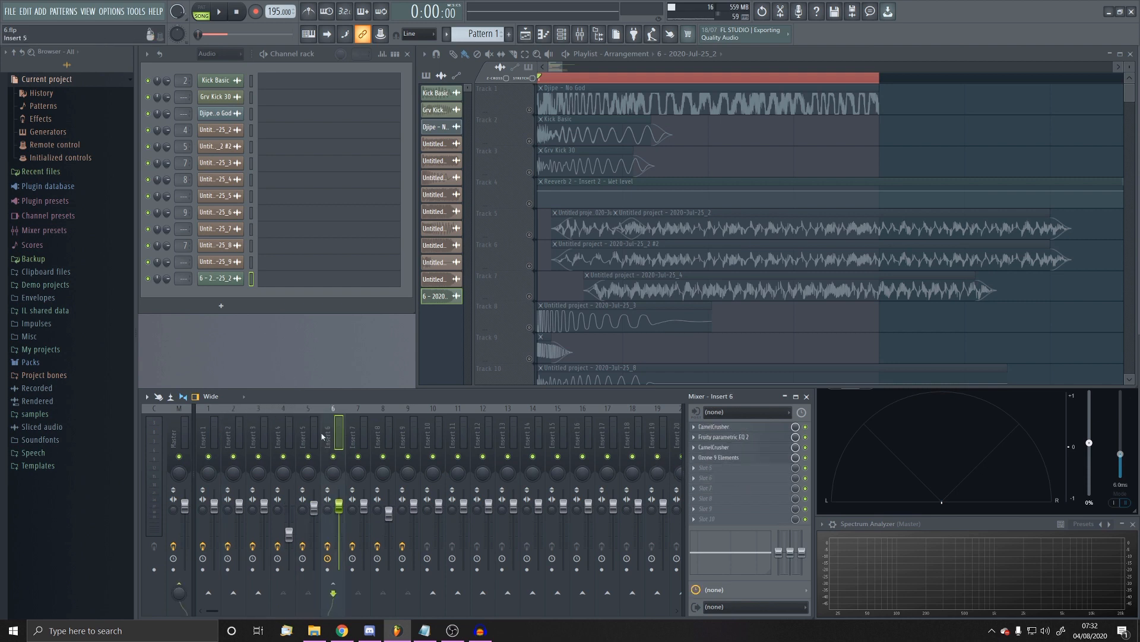
{"action": "left_click", "coordinate": [308, 436]}
{"action": "left_click", "coordinate": [288, 435]}
{"action": "left_click", "coordinate": [260, 437]}
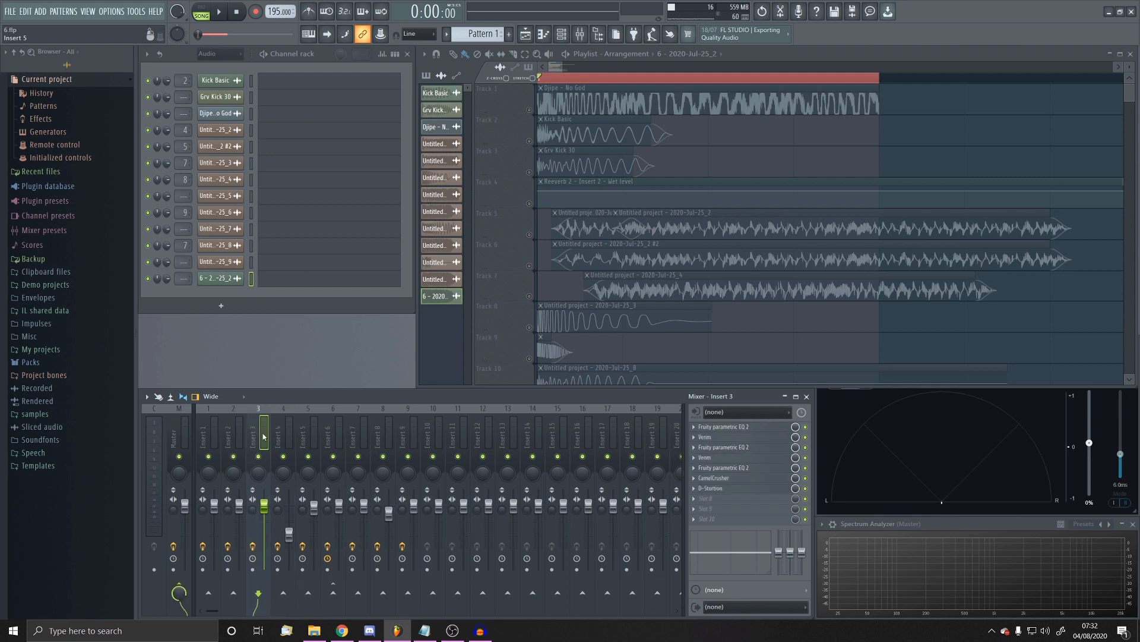
View the Fruity Reeverb 2 settings on Insert 2 and close the plugin window
{"action": "left_click", "coordinate": [232, 437]}
{"action": "left_click", "coordinate": [717, 427]}
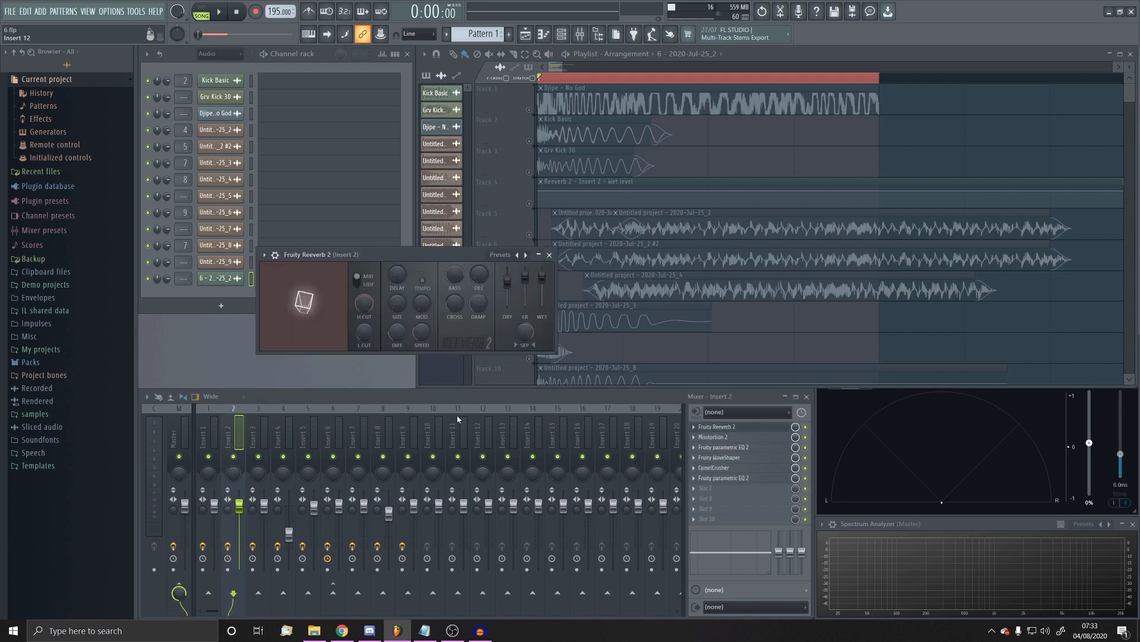
{"action": "left_click_drag", "start_coordinate": [414, 259], "coordinate": [439, 320]}
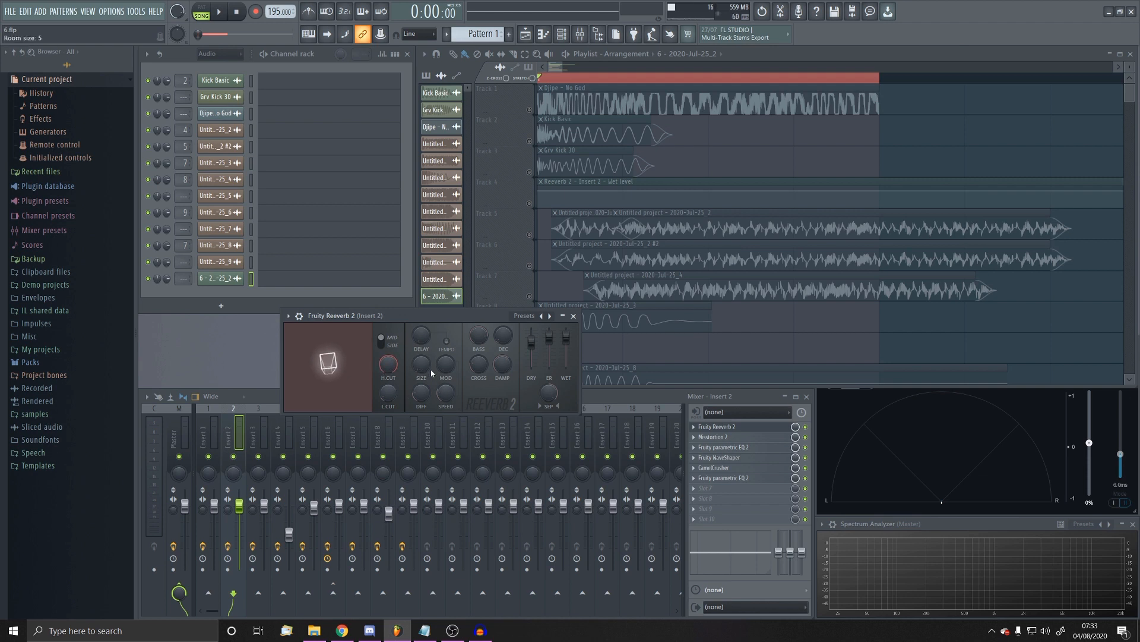
{"action": "left_click", "coordinate": [573, 316]}
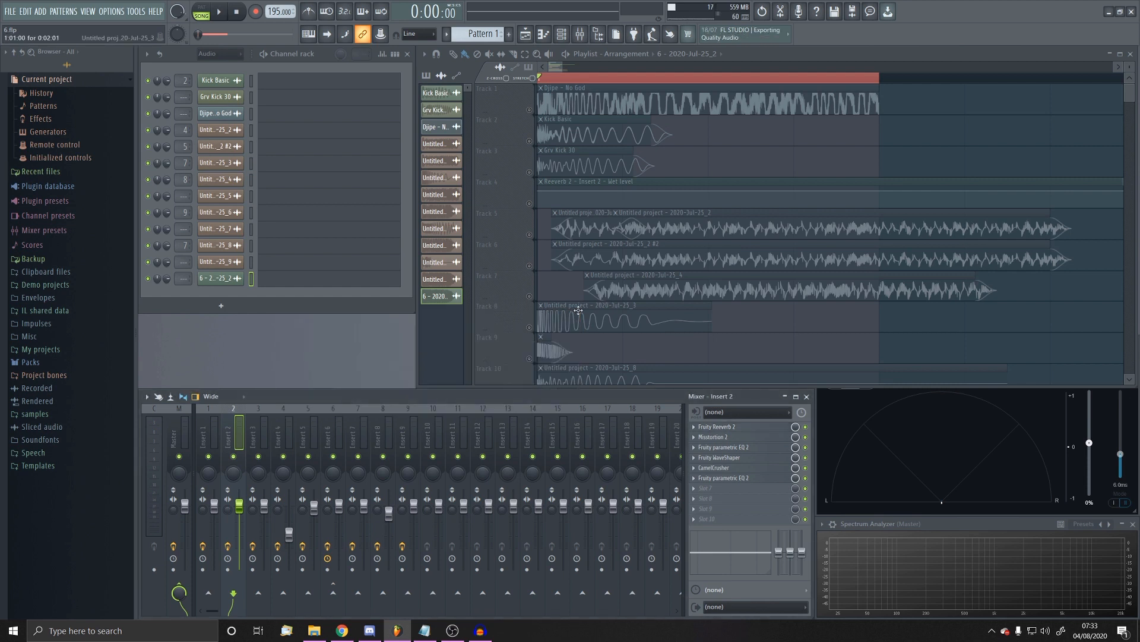
Solo Track 5 and audition its Untitled project - 2020-Jul-25_2 layer, then stop playback
{"action": "left_click", "coordinate": [534, 238]}
{"action": "left_click", "coordinate": [219, 12]}
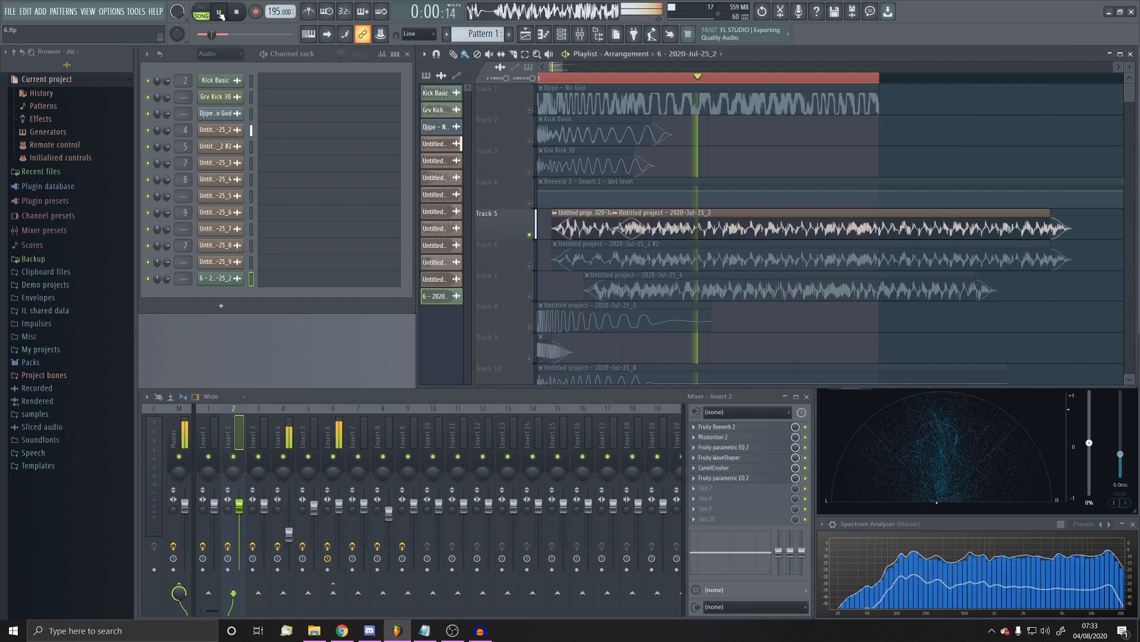
{"action": "left_click", "coordinate": [236, 13]}
Switch the solo from Track 6 to the Kick Basic clip on Track 2, audition it and stop playback
{"action": "right_click", "coordinate": [530, 266]}
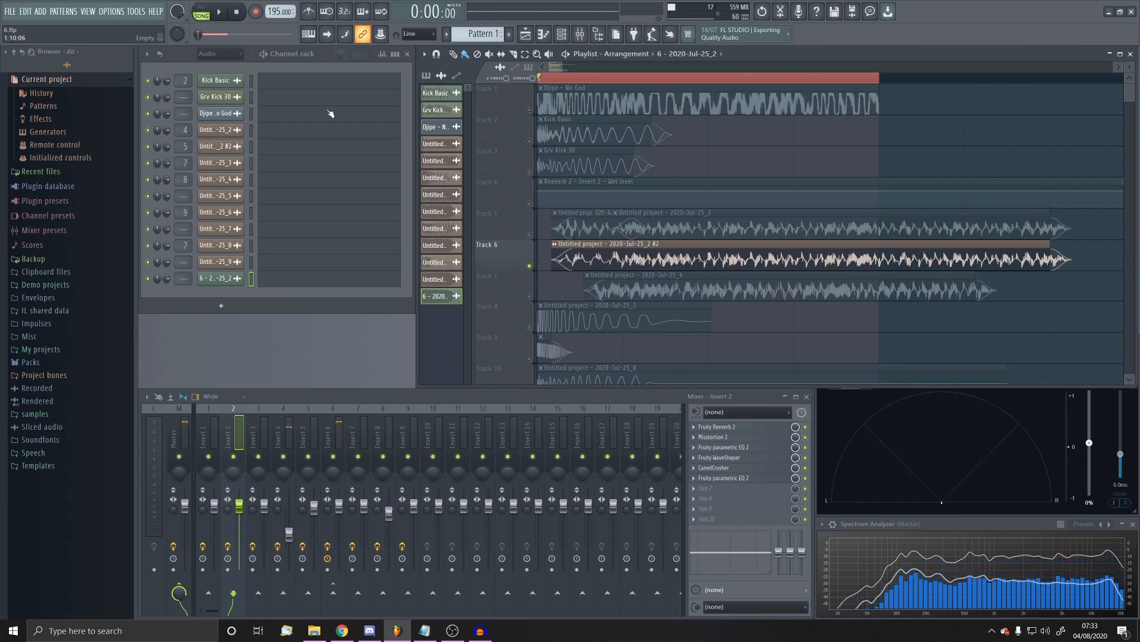
{"action": "right_click", "coordinate": [529, 141]}
{"action": "left_click", "coordinate": [219, 12]}
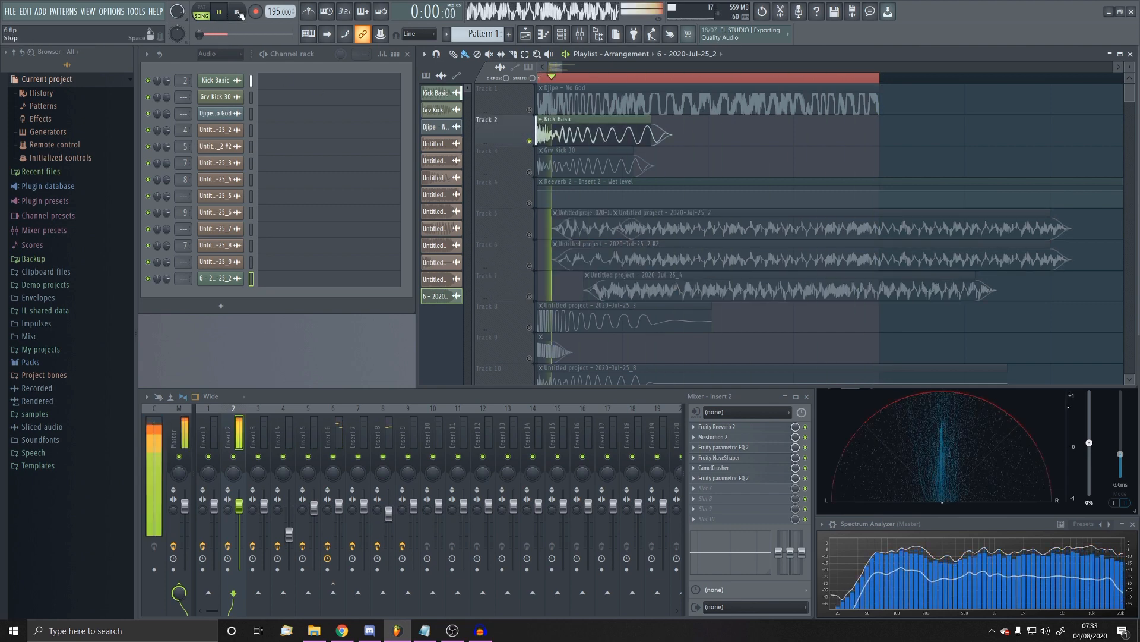
{"action": "left_click", "coordinate": [236, 13]}
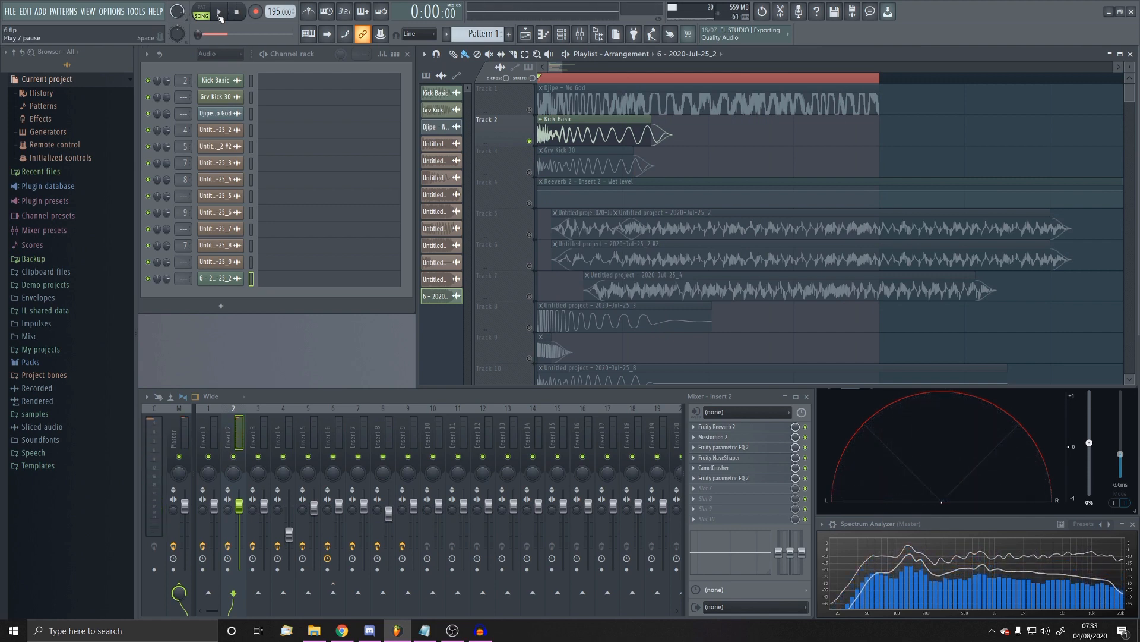
{"action": "scroll", "coordinate": [618, 325], "scroll_direction": "down", "scroll_amount": 4}
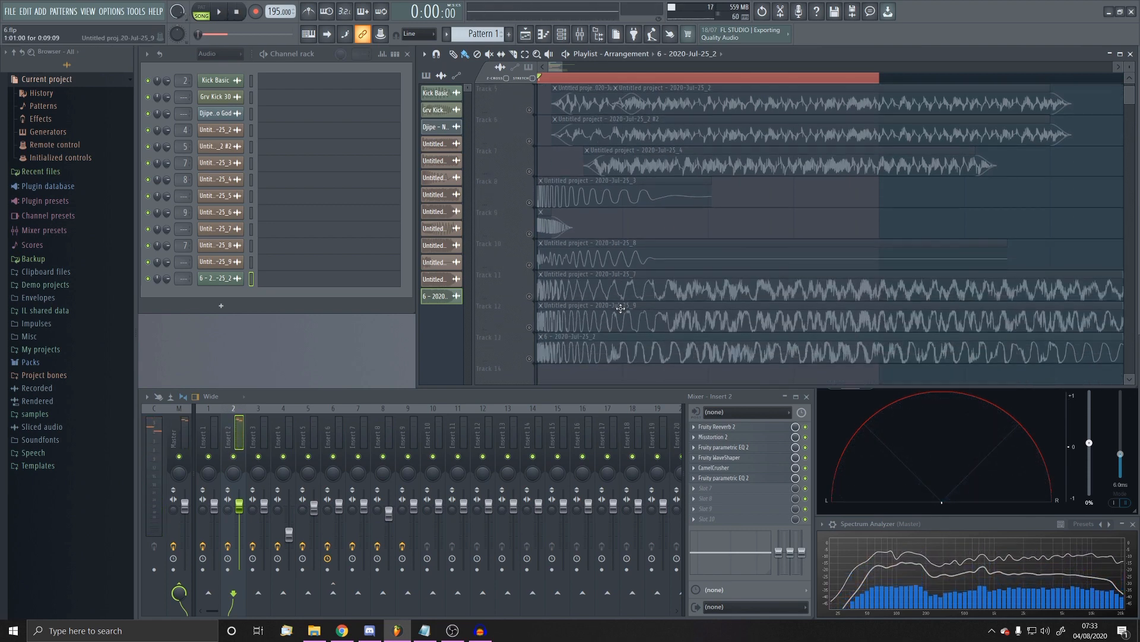
{"action": "scroll", "coordinate": [620, 314], "scroll_direction": "up", "scroll_amount": 4}
{"action": "scroll", "coordinate": [619, 326], "scroll_direction": "down", "scroll_amount": 6}
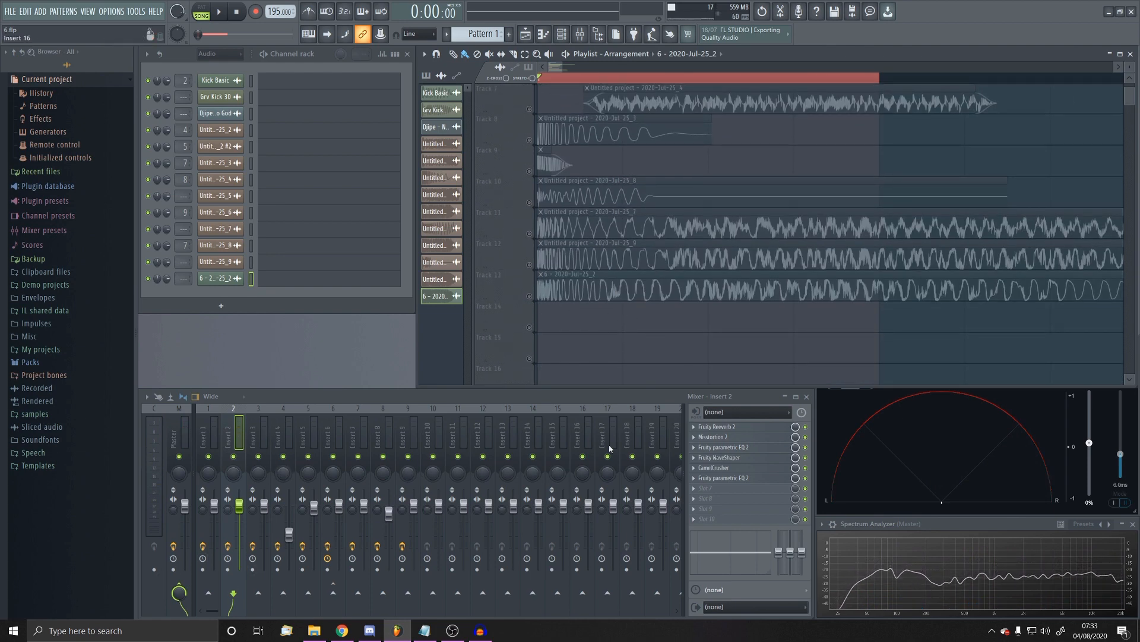
Inspect the Fruity Reeverb 2 dry, early reflection and wet levels on Insert 2, then close the plugin window
{"action": "left_click", "coordinate": [746, 451]}
{"action": "left_click", "coordinate": [746, 451]}
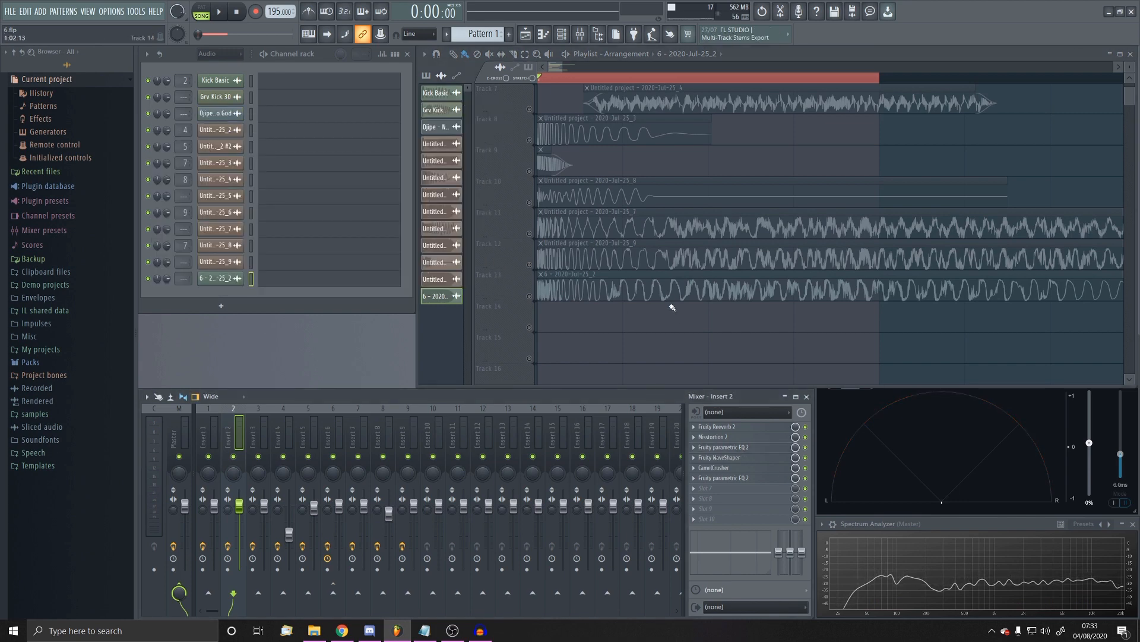
{"action": "scroll", "coordinate": [643, 315], "scroll_direction": "up", "scroll_amount": 6}
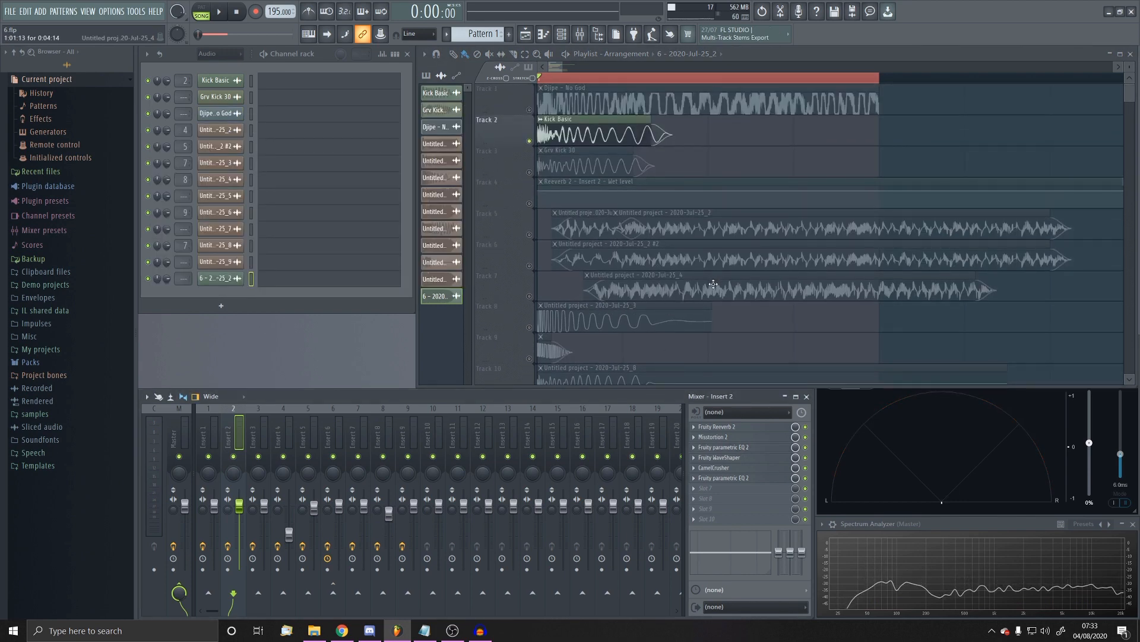
{"action": "left_click", "coordinate": [737, 428]}
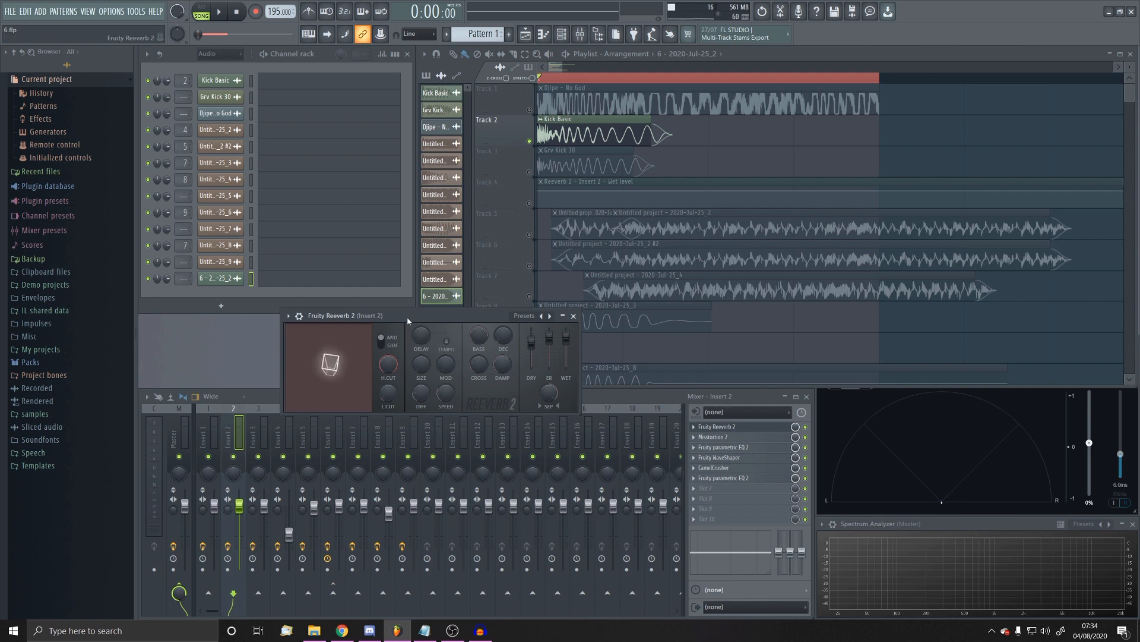
{"action": "left_click_drag", "start_coordinate": [404, 319], "coordinate": [520, 343]}
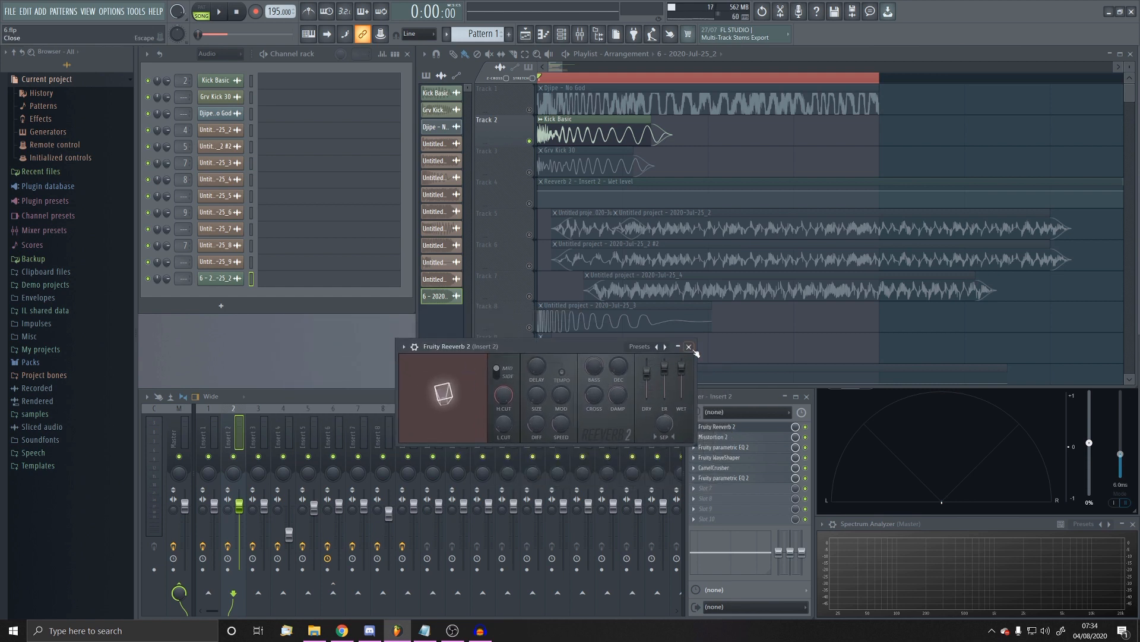
{"action": "left_click", "coordinate": [687, 339]}
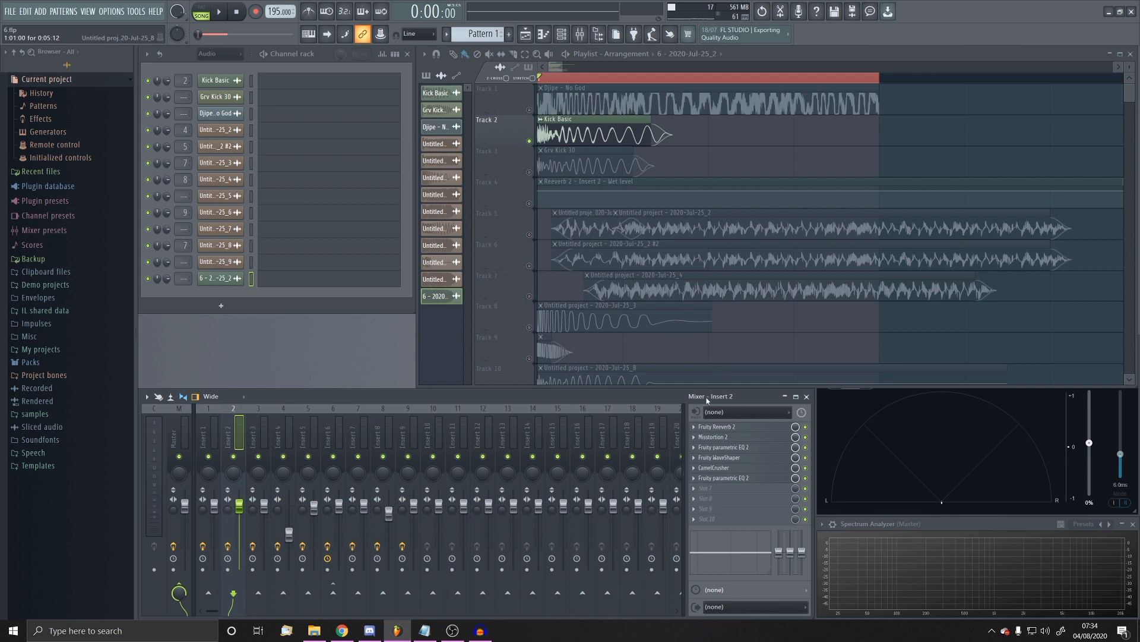
{"action": "left_click", "coordinate": [751, 426]}
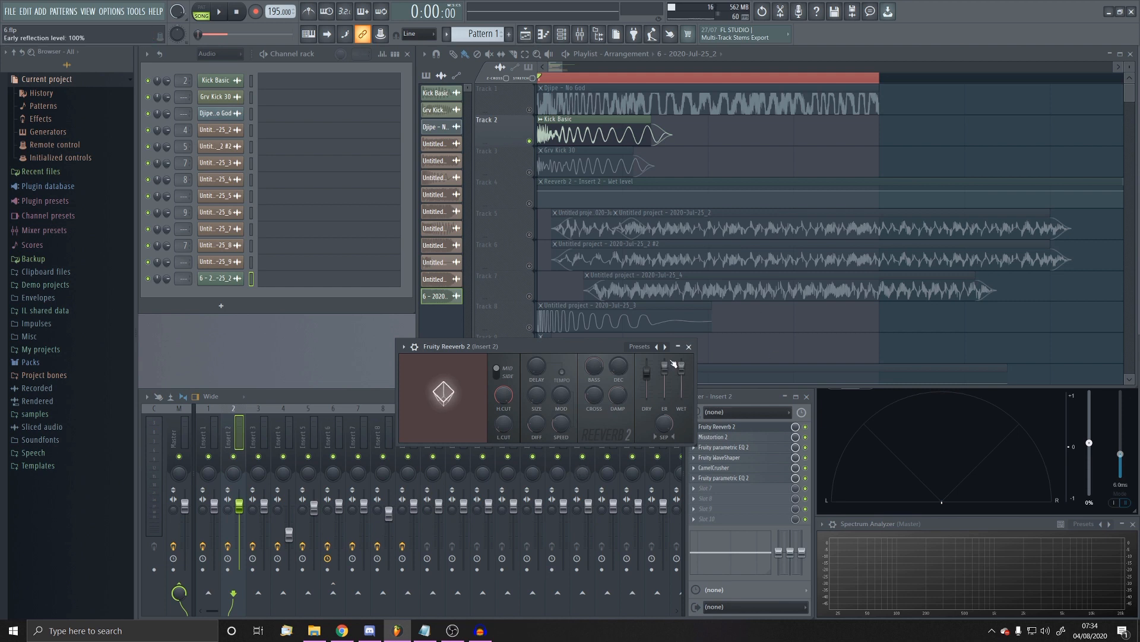
{"action": "left_click", "coordinate": [689, 346]}
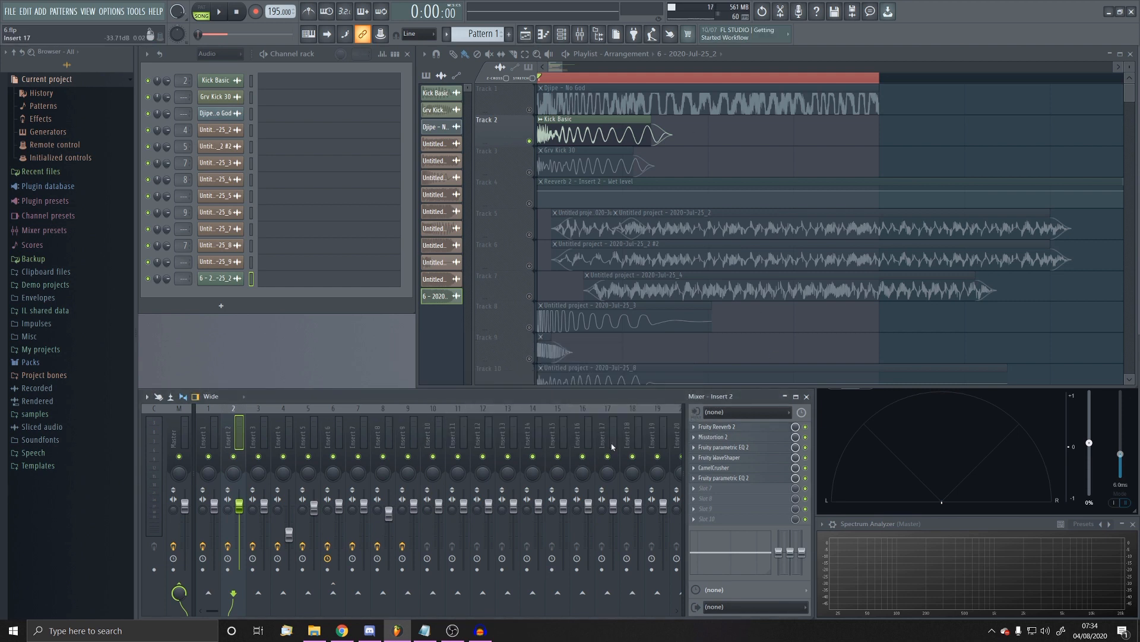